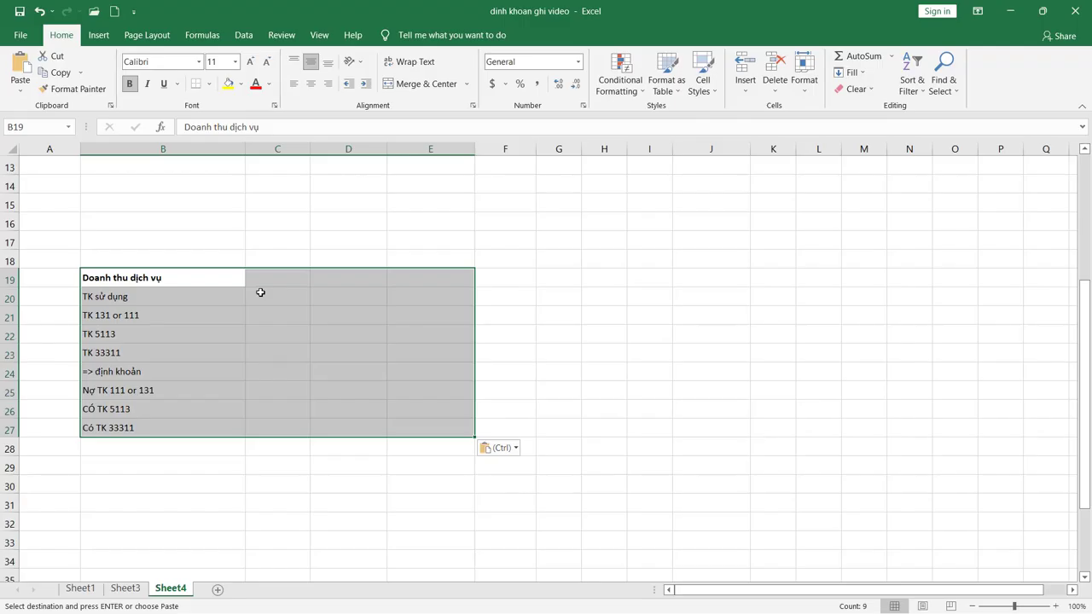
# Remove "or 111" from cell B21 so the account line reads "TK 131".
pyautogui.click(362, 308)
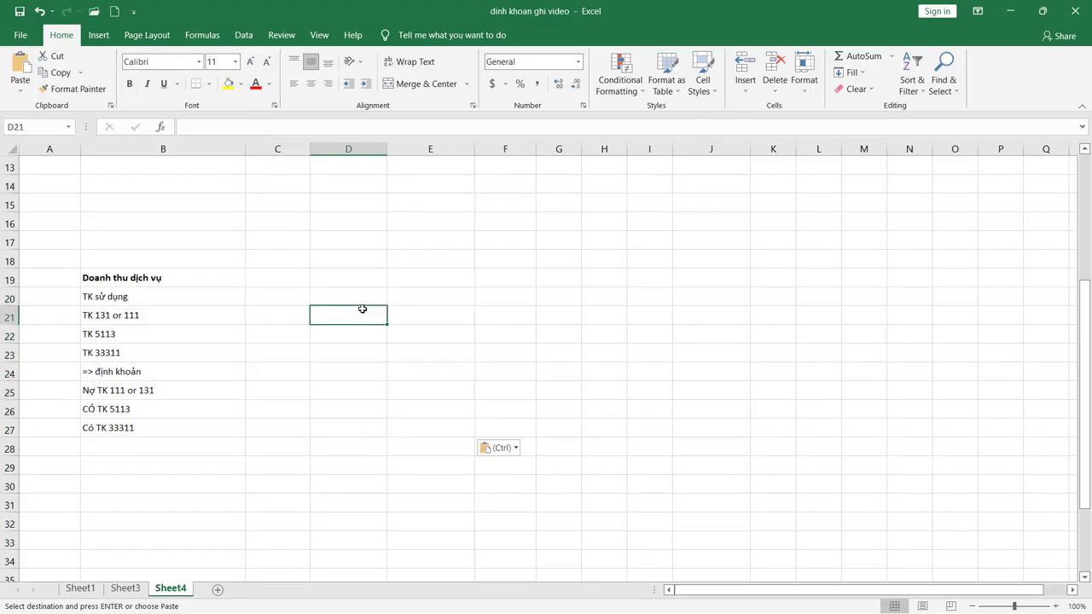
pyautogui.click(119, 317)
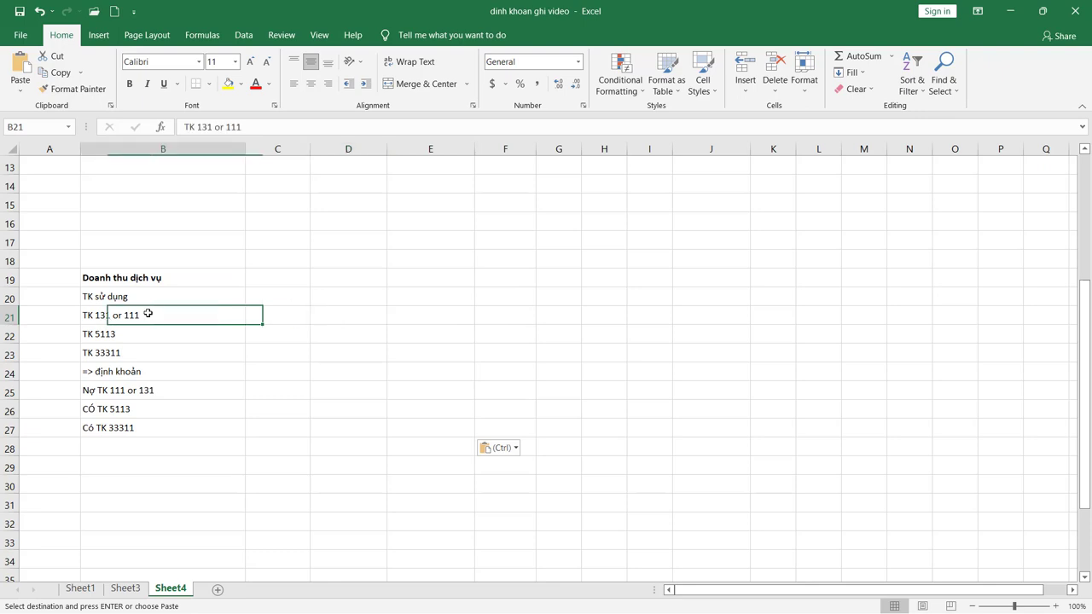
pyautogui.doubleClick(124, 317)
pyautogui.moveTo(163, 315); pyautogui.dragTo(111, 316)
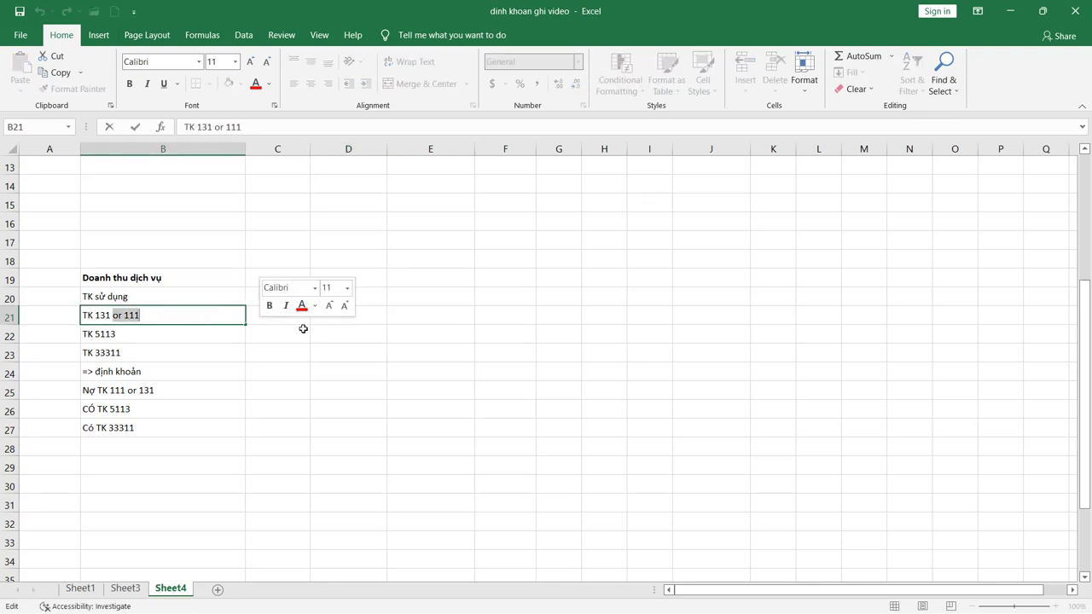
pyautogui.press('BackSpace')
pyautogui.press('Return')
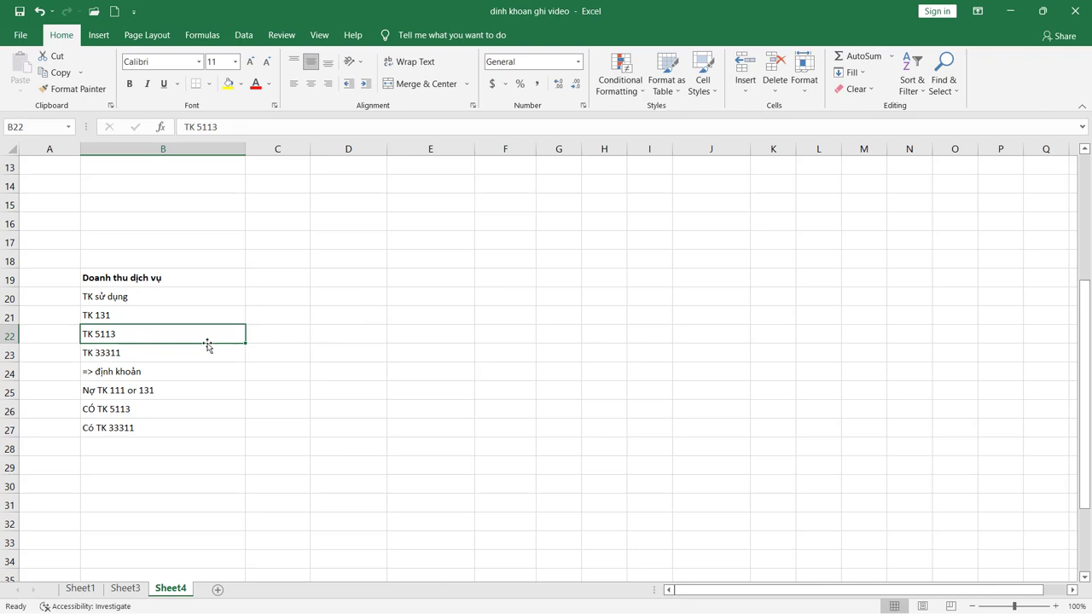
# Enter "tăng" in C21, C22 and C23 beside TK 131, TK 5113 and TK 33311.
pyautogui.click(138, 357)
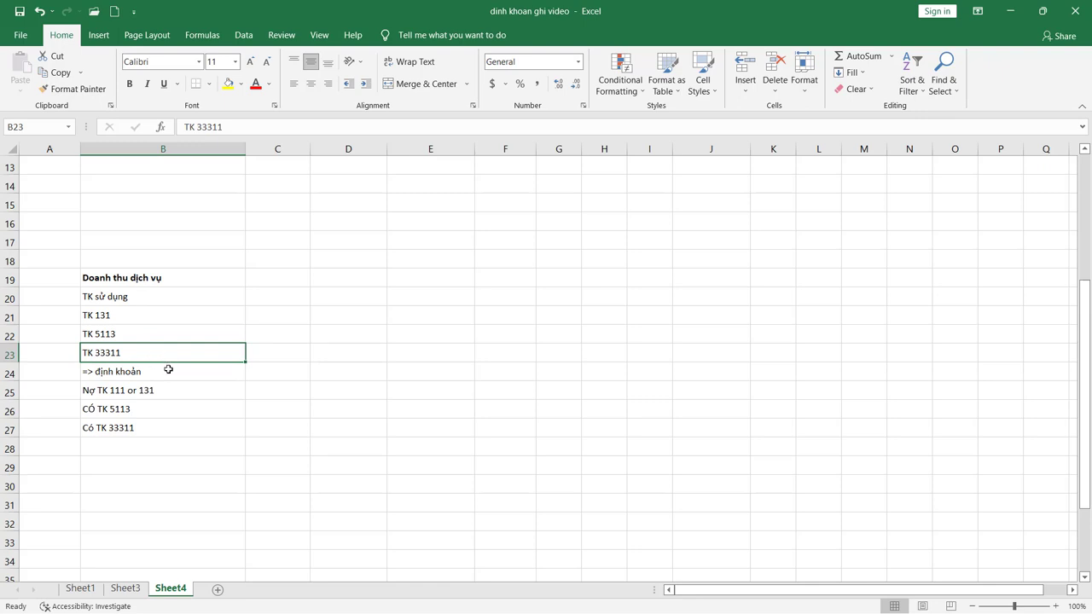
pyautogui.click(168, 315)
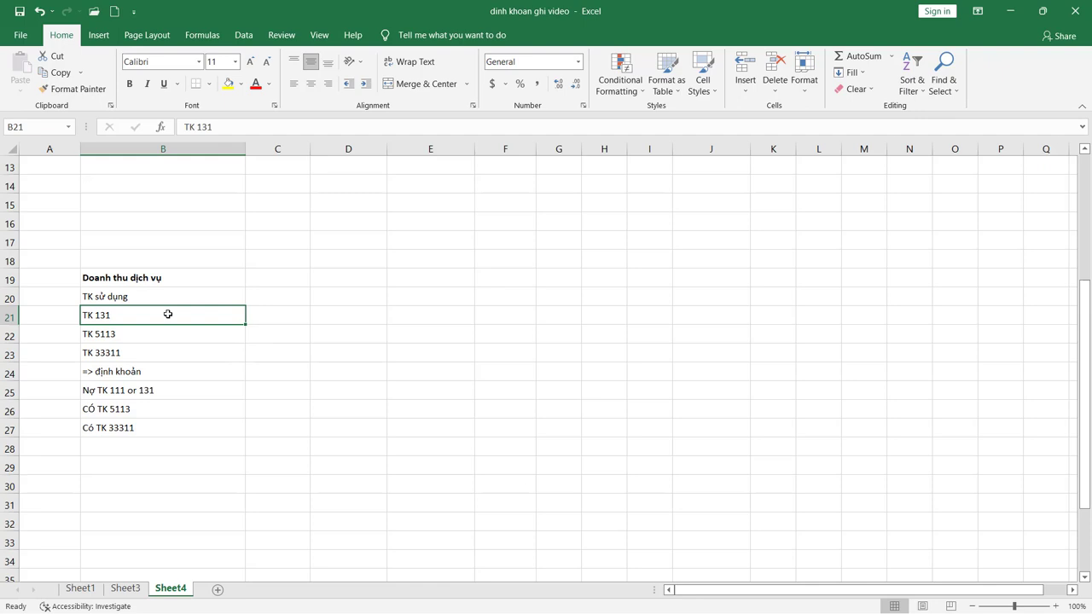
pyautogui.click(288, 319)
pyautogui.write('tăng')
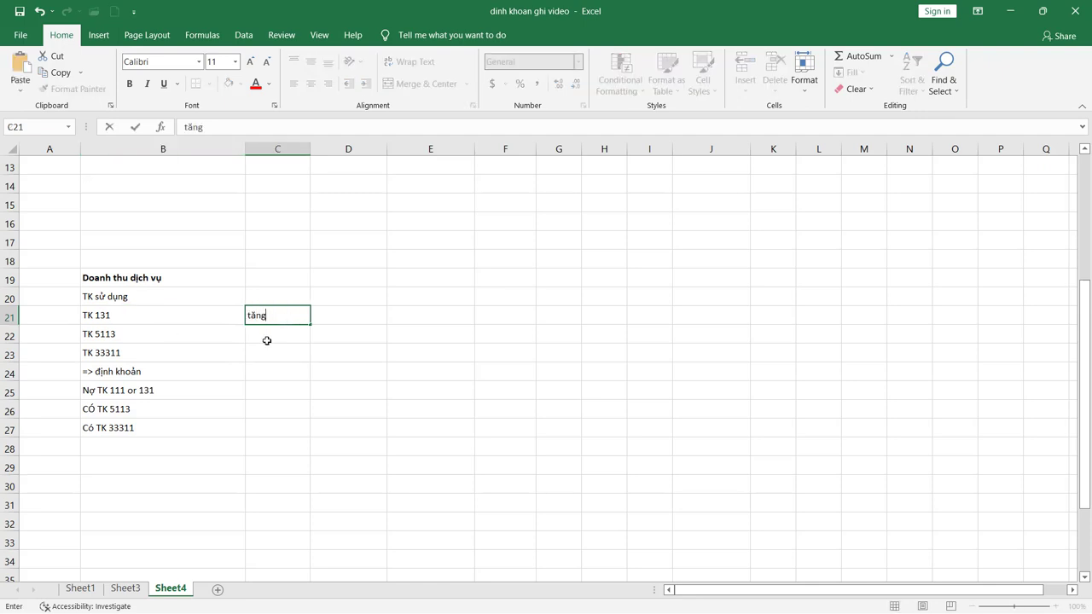
pyautogui.click(268, 336)
pyautogui.write('tăng')
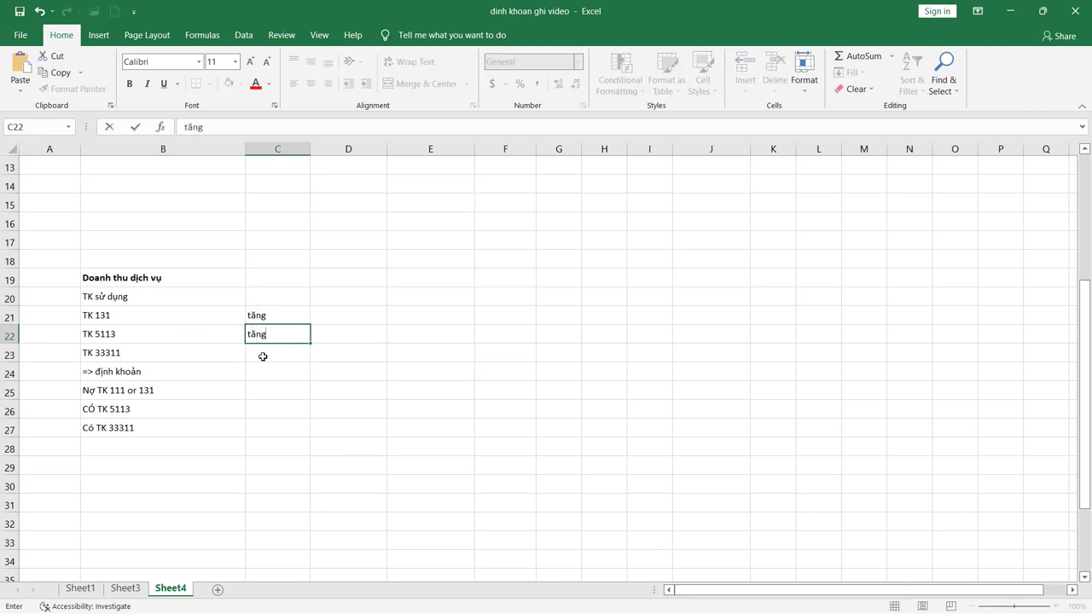
pyautogui.click(263, 356)
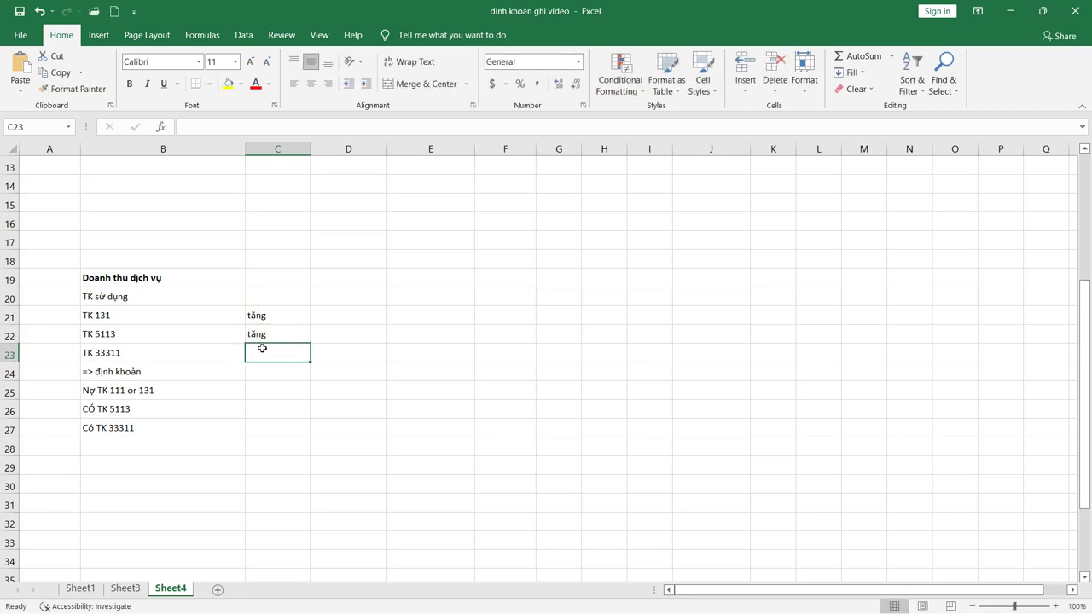
pyautogui.write('tưng')
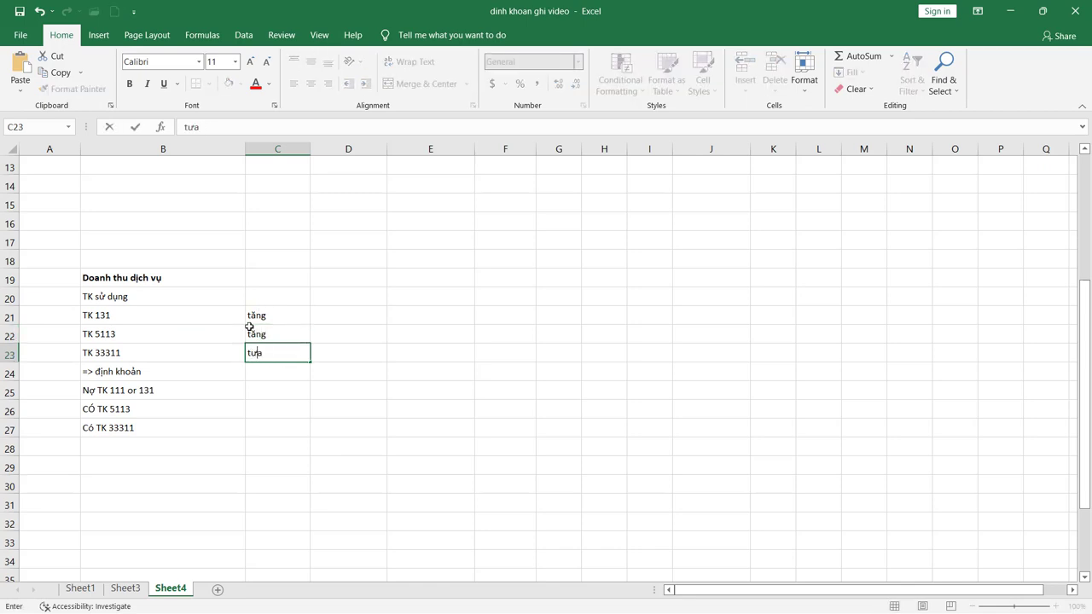
pyautogui.write('ng')
pyautogui.press('BackSpace')
pyautogui.press('BackSpace')
pyautogui.press('BackSpace')
pyautogui.press('BackSpace')
pyautogui.press('Tab')
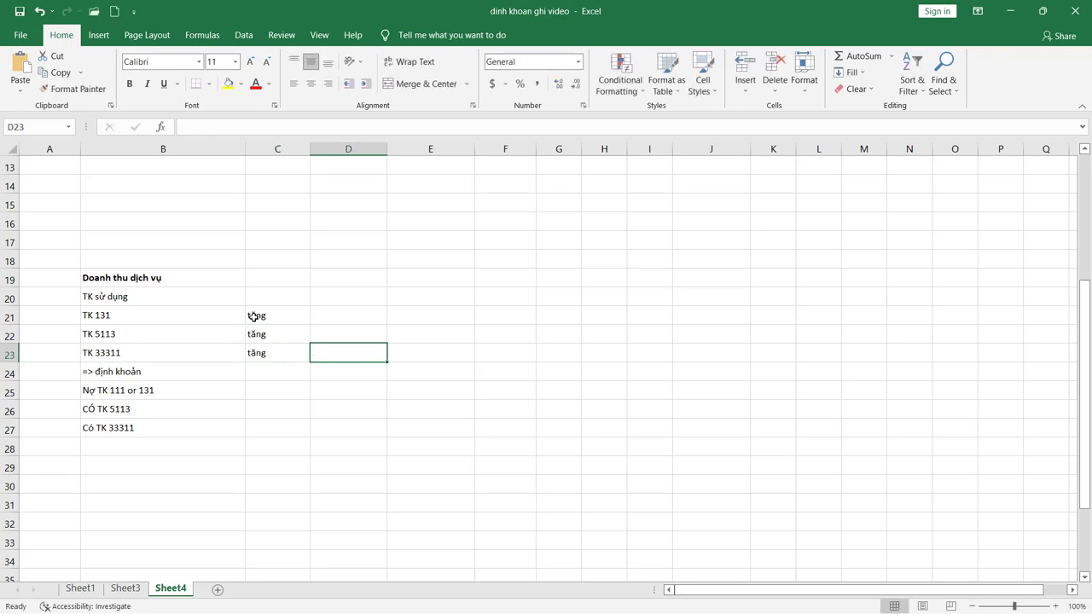
# Enter "nợ" in D21 for TK 131 and "có" in D22 and D23 for TK 5113 and TK 33311.
pyautogui.click(352, 316)
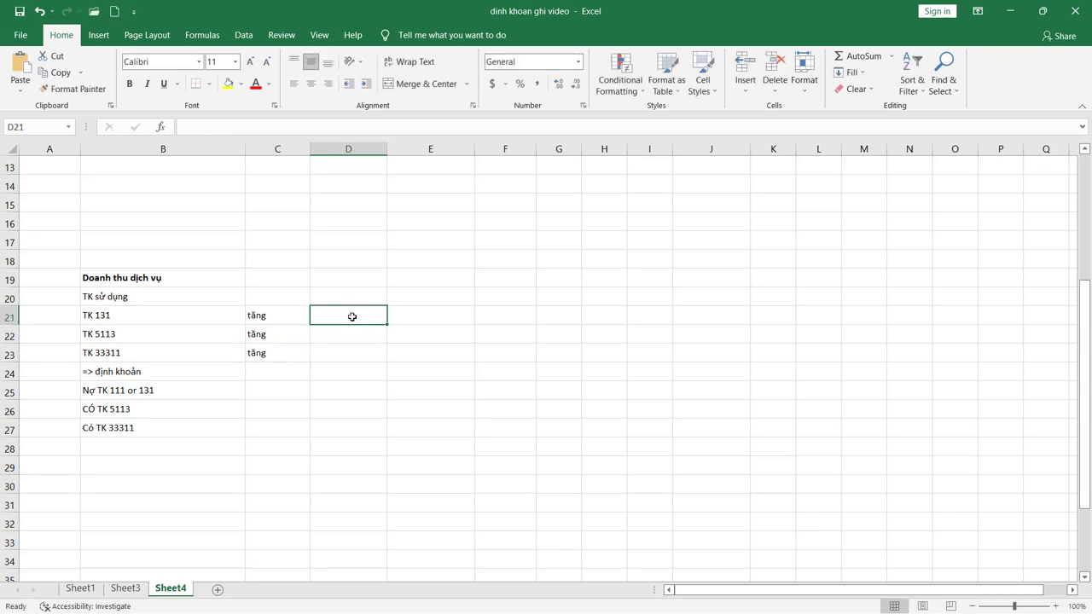
pyautogui.write('nọ')
pyautogui.press('Return')
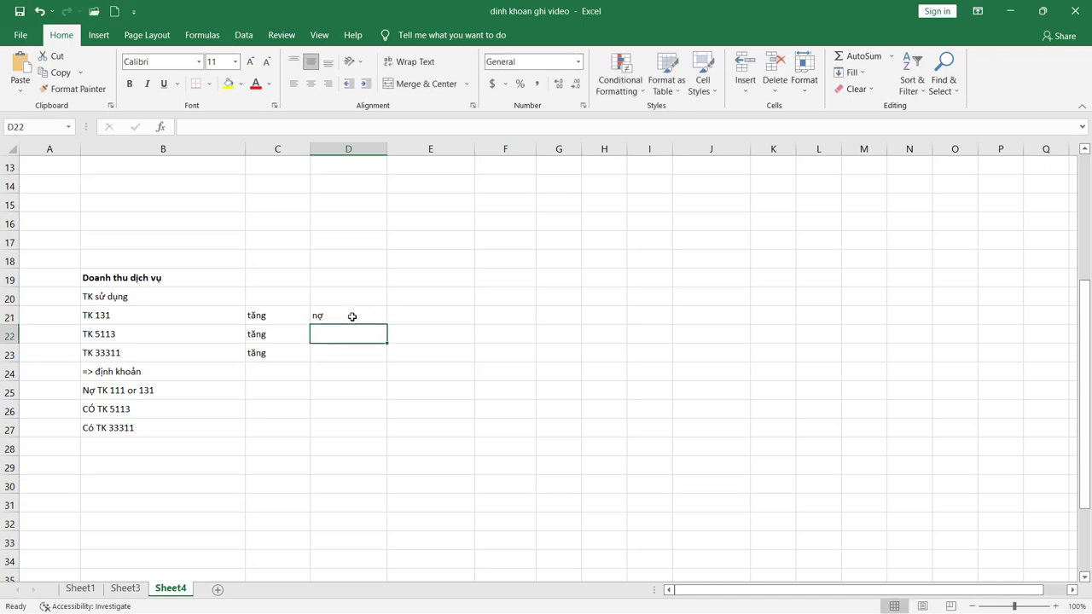
pyautogui.write('có')
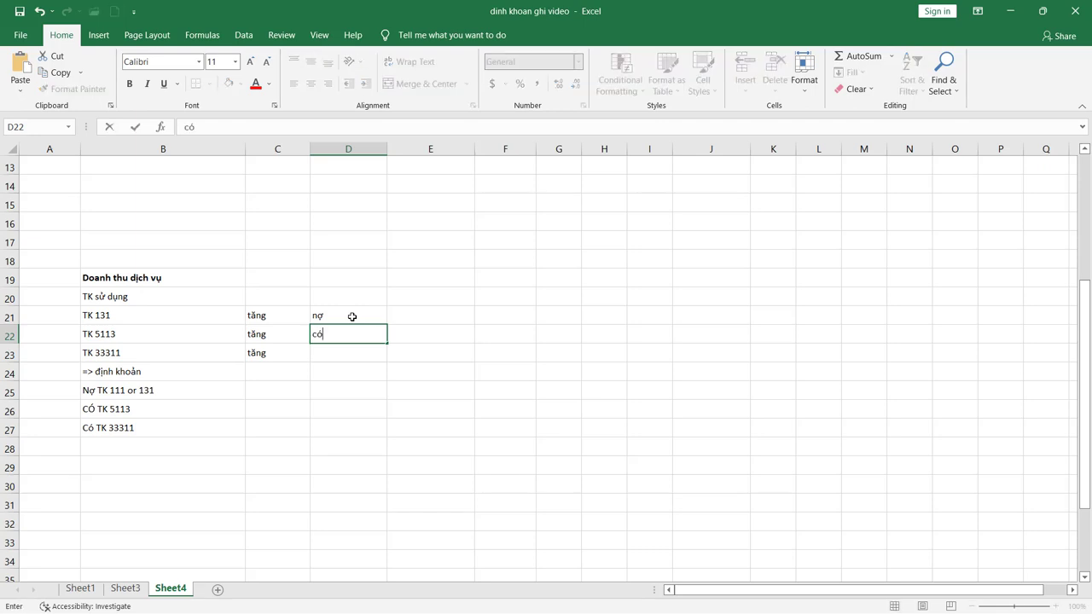
pyautogui.press('Return')
pyautogui.write('có')
pyautogui.press('Return')
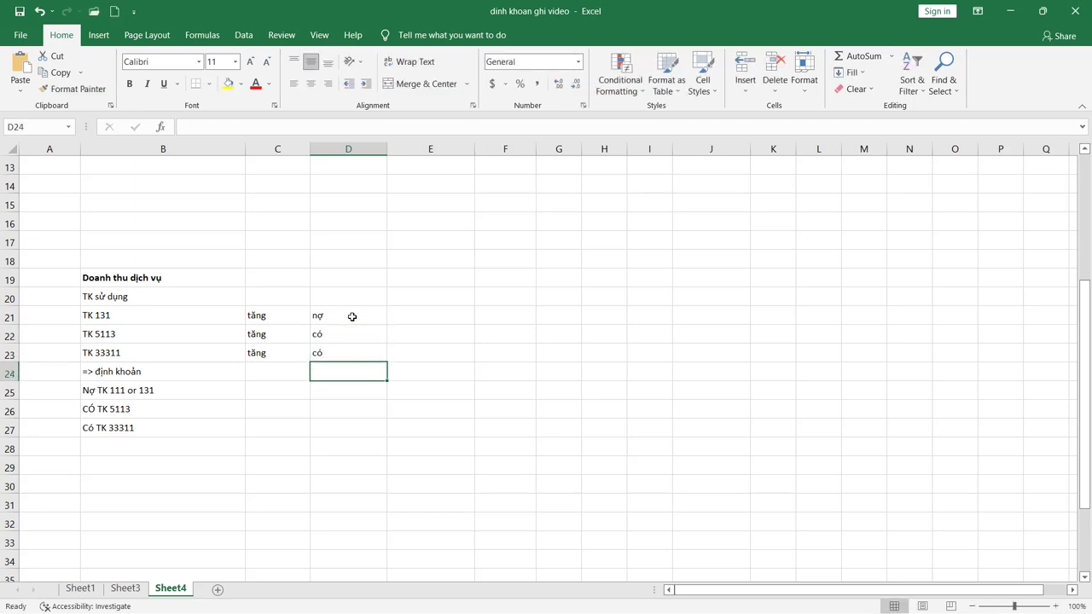
# Remove "111 or" from the debit entry in B25 so it reads "Nợ TK 131", and select the whole service revenue block.
pyautogui.doubleClick(162, 394)
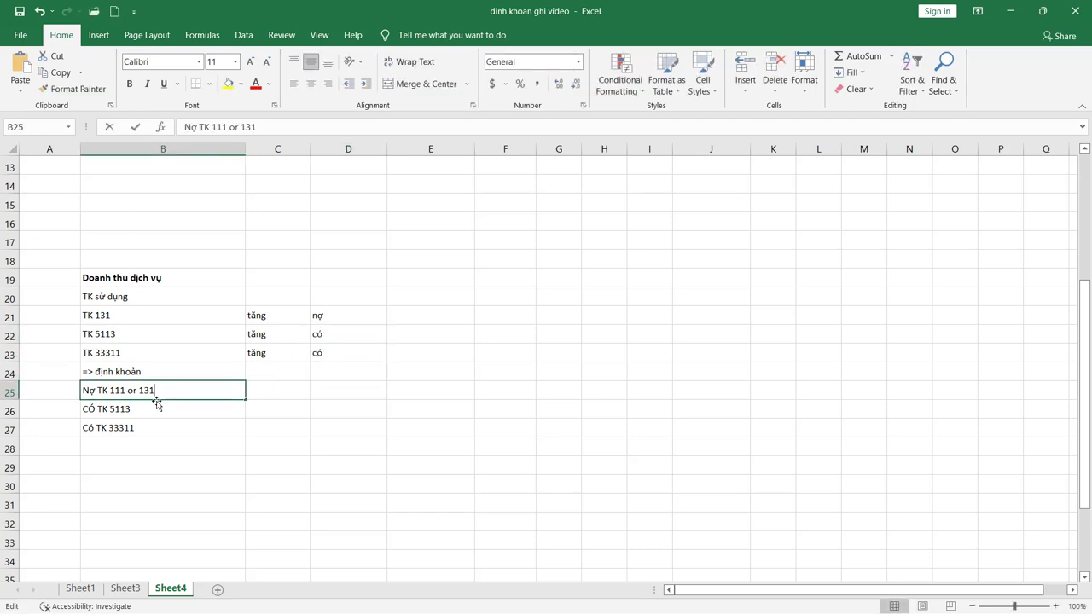
pyautogui.moveTo(111, 390); pyautogui.dragTo(139, 390)
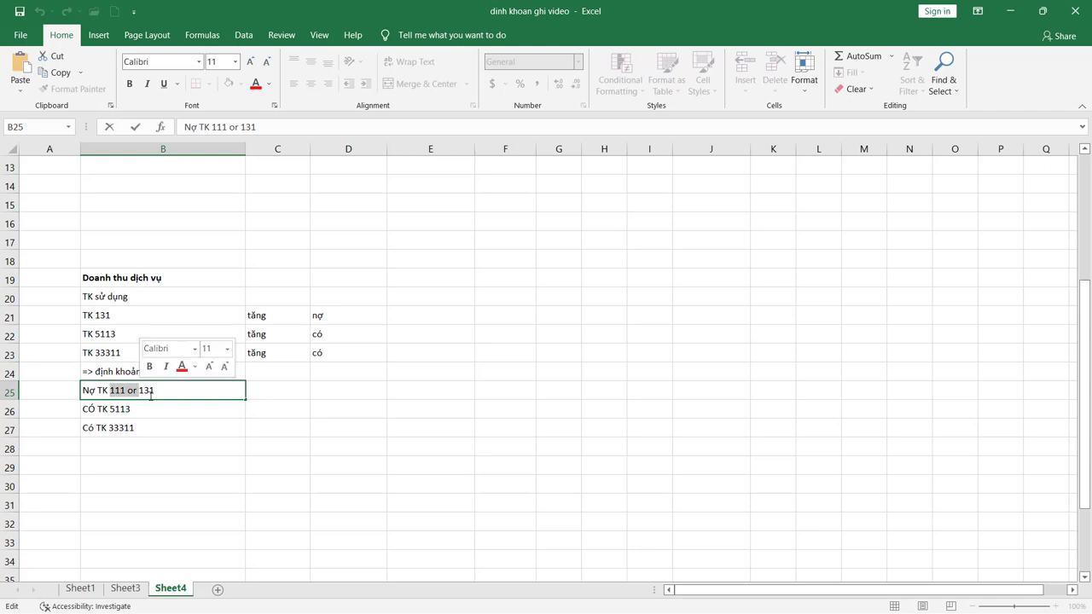
pyautogui.press('BackSpace')
pyautogui.click(156, 408)
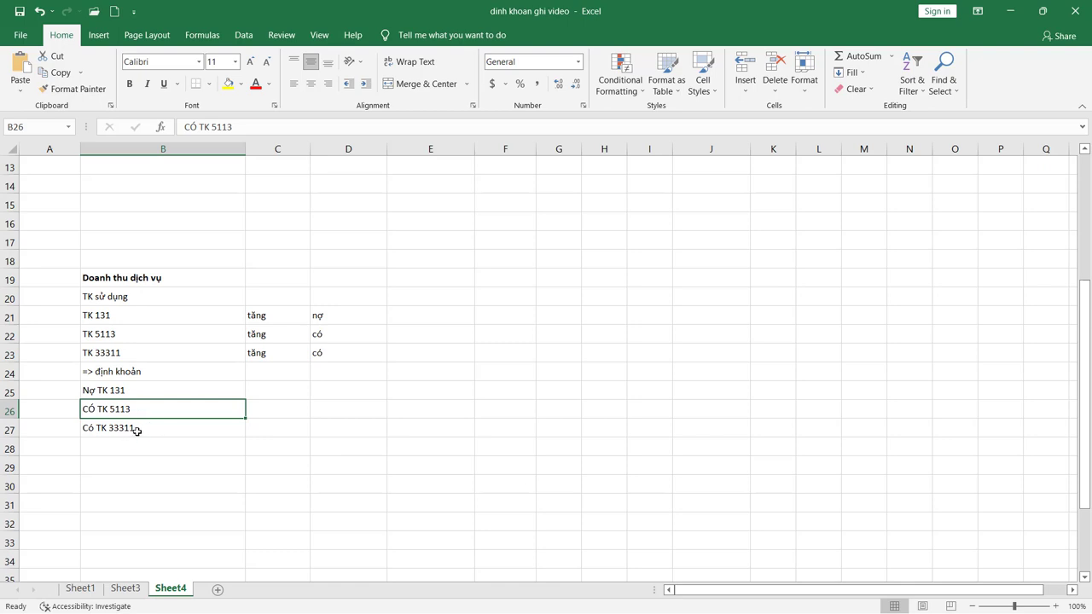
pyautogui.click(171, 424)
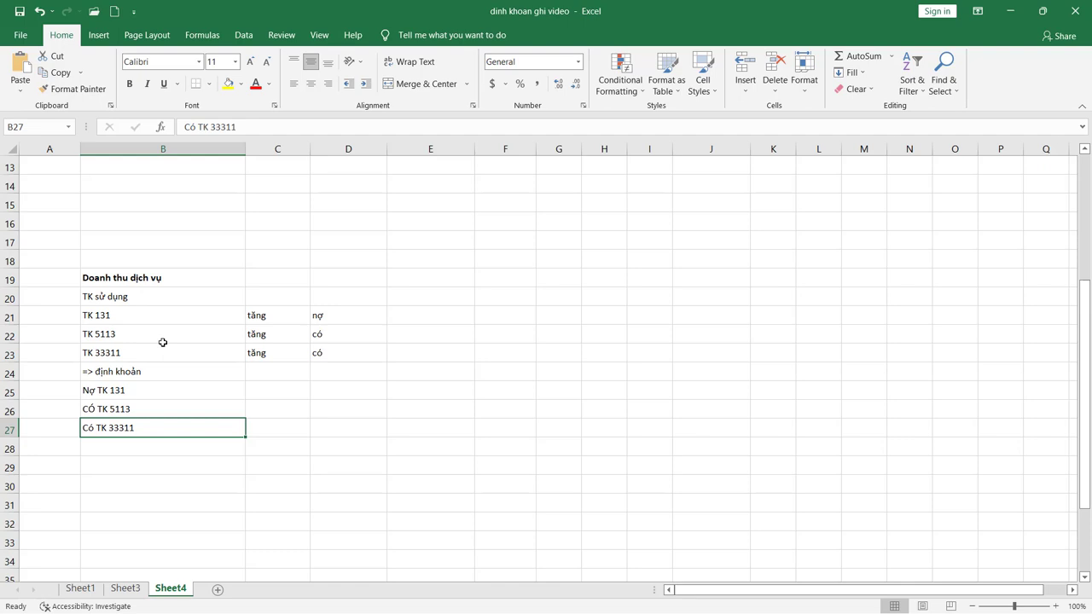
pyautogui.moveTo(136, 282); pyautogui.dragTo(350, 448)
# Switch to MISA SME and create a new sales voucher (Chứng từ bán hàng) in the Bán hàng module.
pyautogui.hotkey('alt', 'Tab')
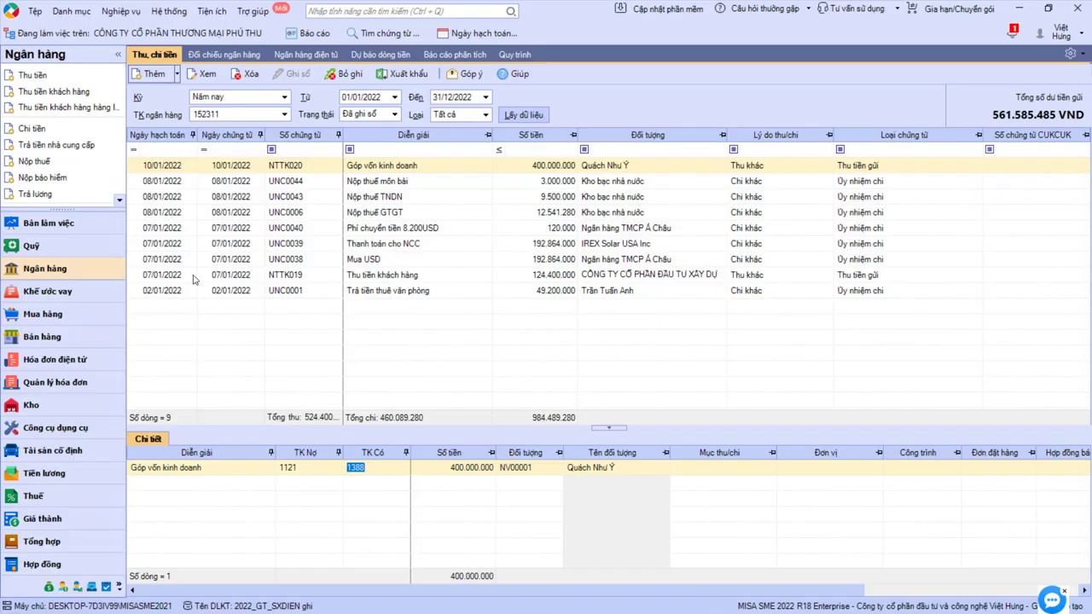
pyautogui.click(102, 334)
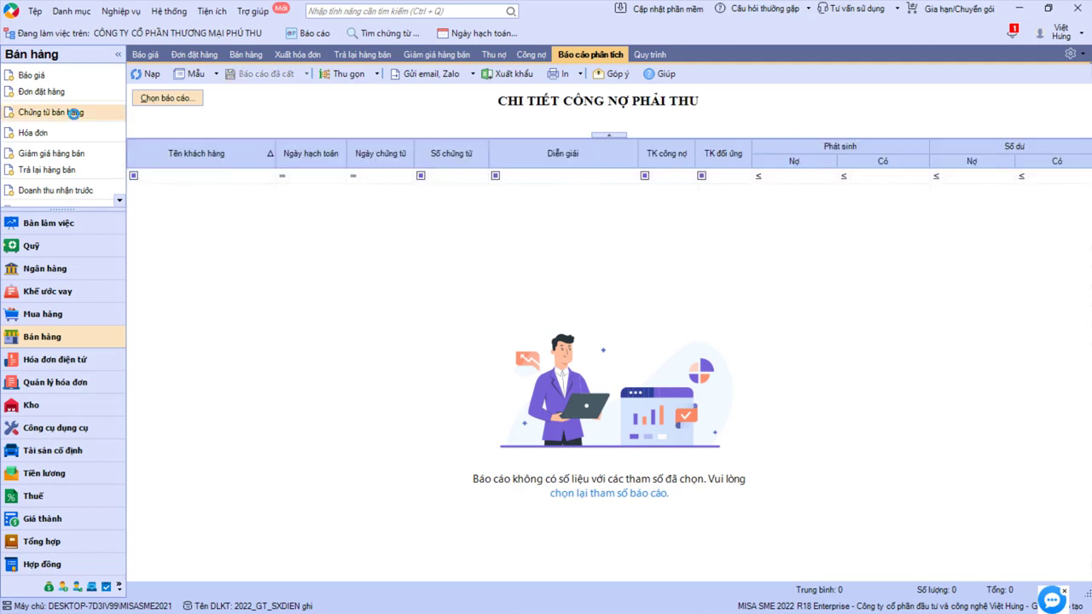
pyautogui.click(74, 113)
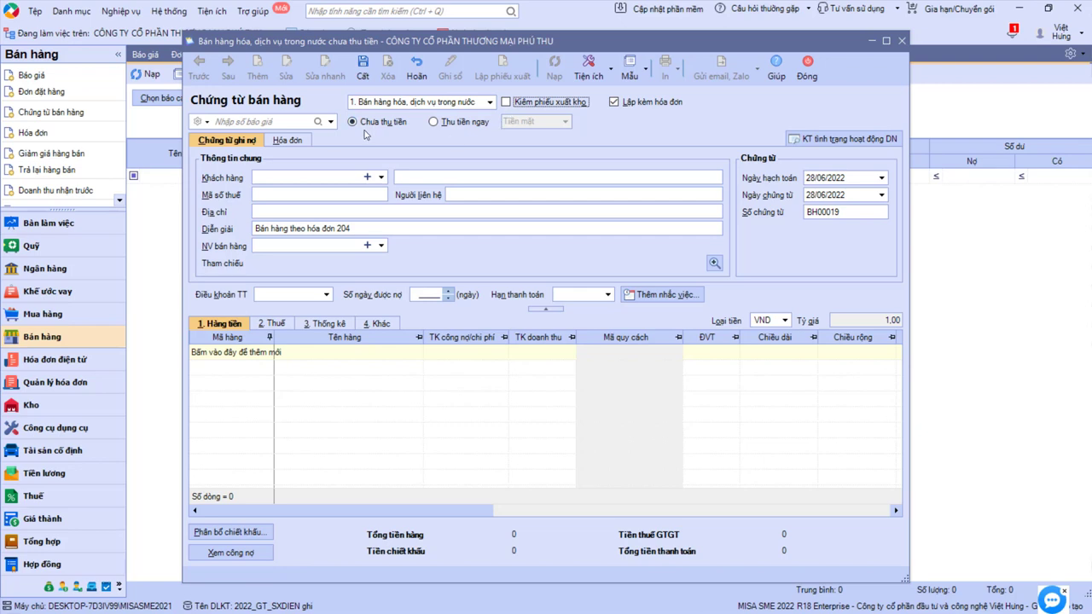
# Set the voucher's customer to CÔNG TY CỔ PHẦN ĐẦU TƯ XÂY DỰNG HPT HÀ NỘI by its customer code.
pyautogui.click(273, 173)
pyautogui.write('KH00001')
pyautogui.press('Tab')
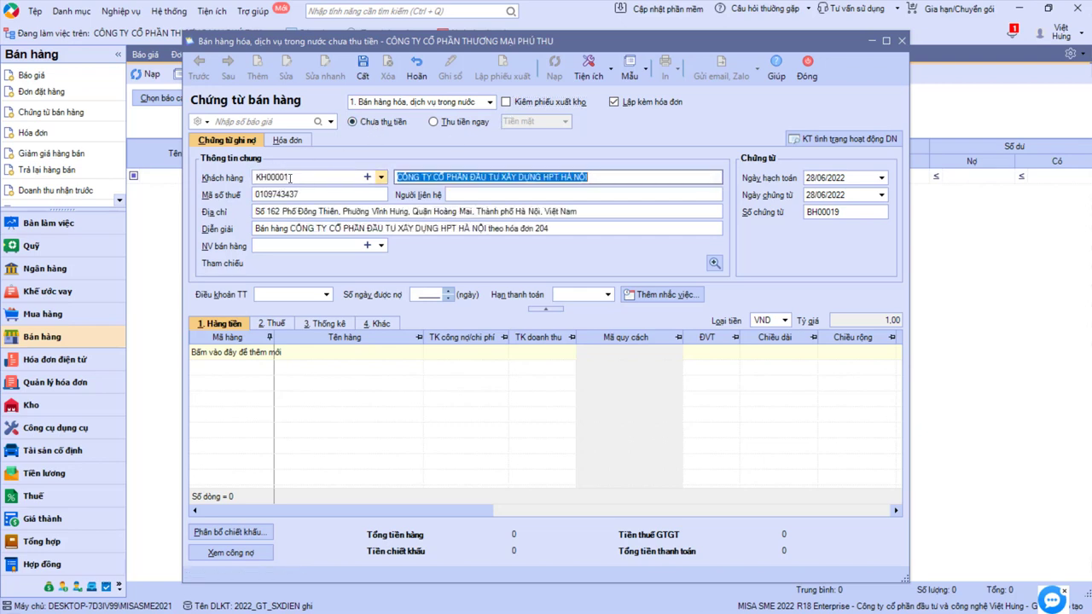
pyautogui.click(367, 177)
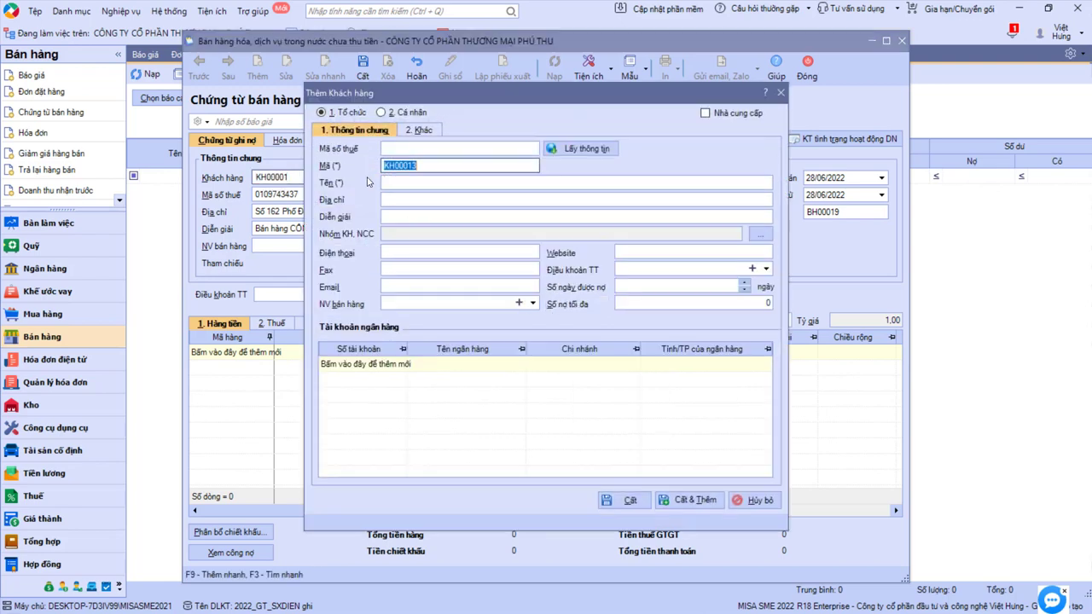
pyautogui.click(472, 146)
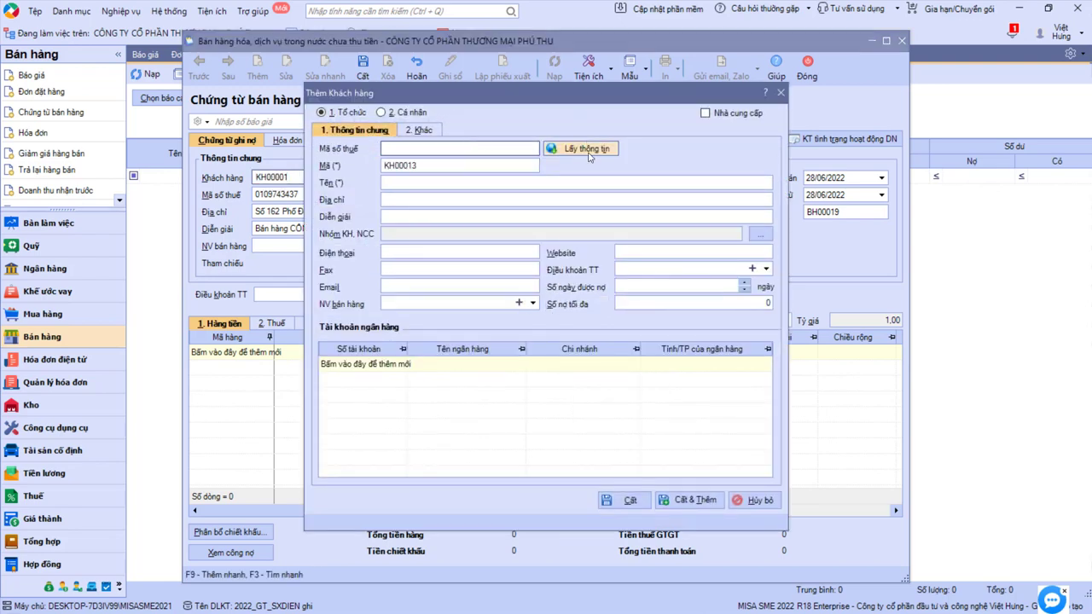
pyautogui.doubleClick(440, 164)
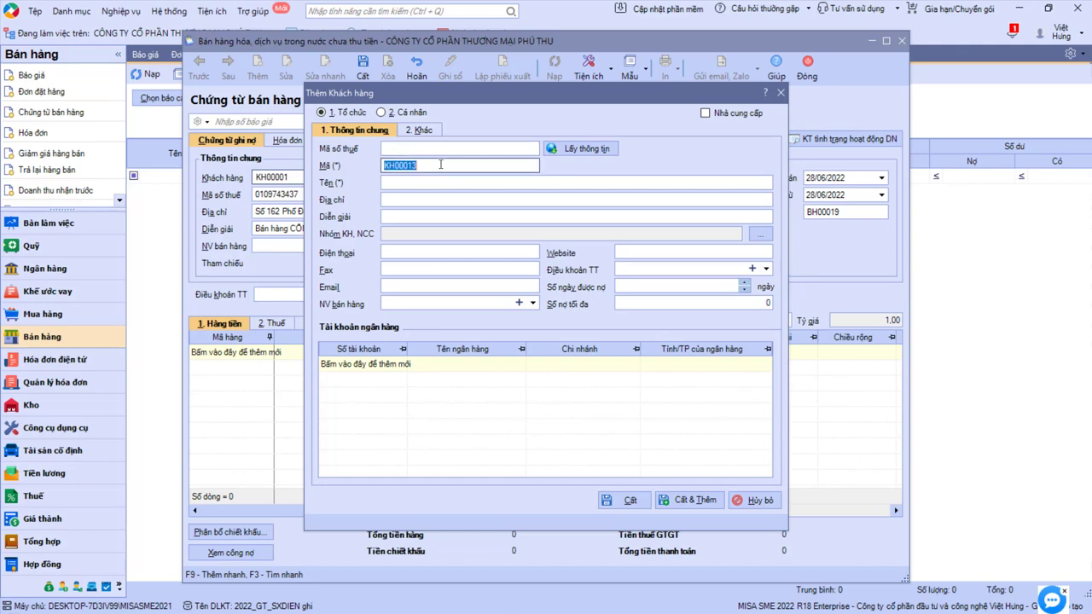
pyautogui.click(755, 500)
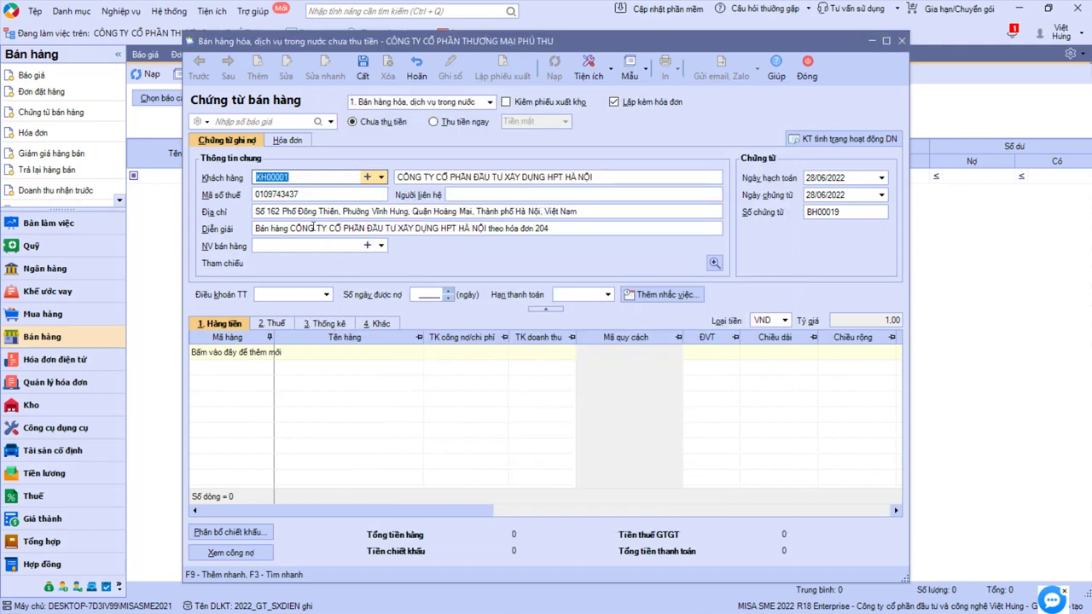
# Set the voucher's description to "Thi công lắp đặt điện năng lượng" and, per the VAT invoice, its posting and document dates to 10/01/2022.
pyautogui.write('Thi côn')
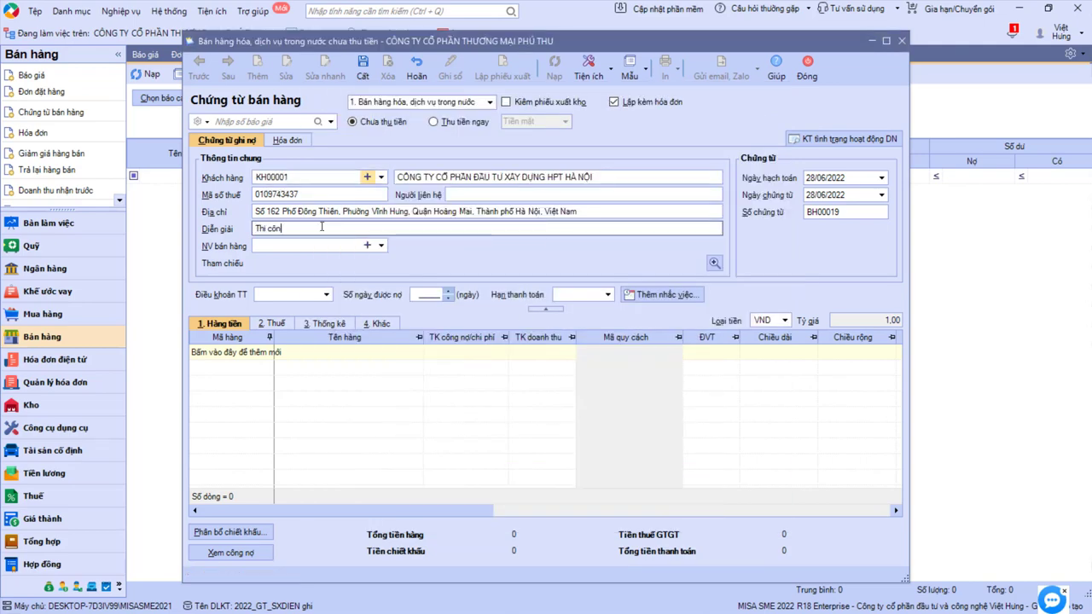
pyautogui.write('g lap đặt điện năng lượng')
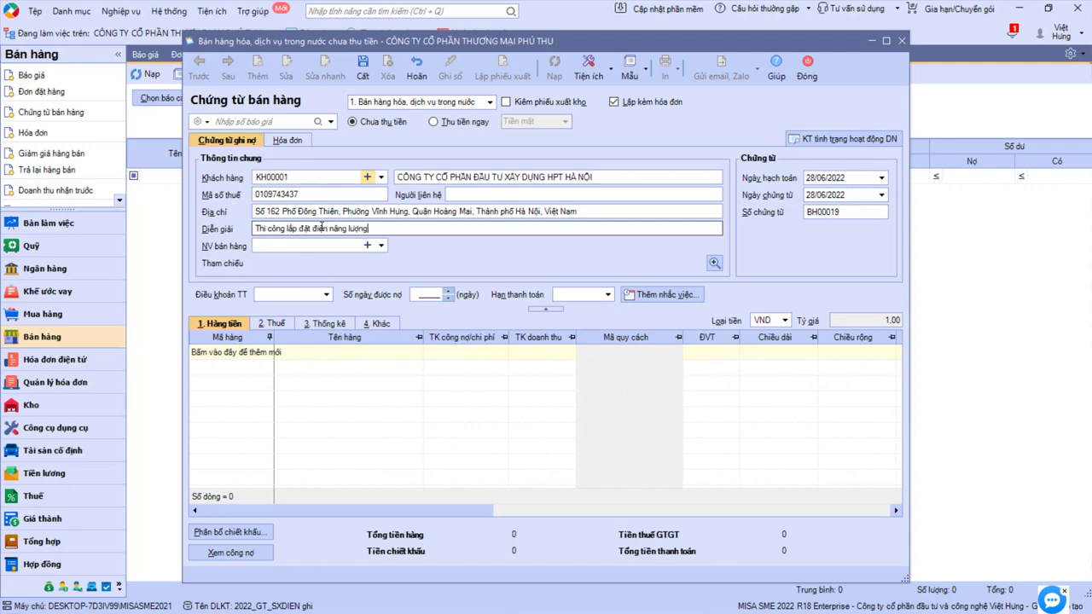
pyautogui.press('Tab')
pyautogui.hotkey('alt', 'Tab')
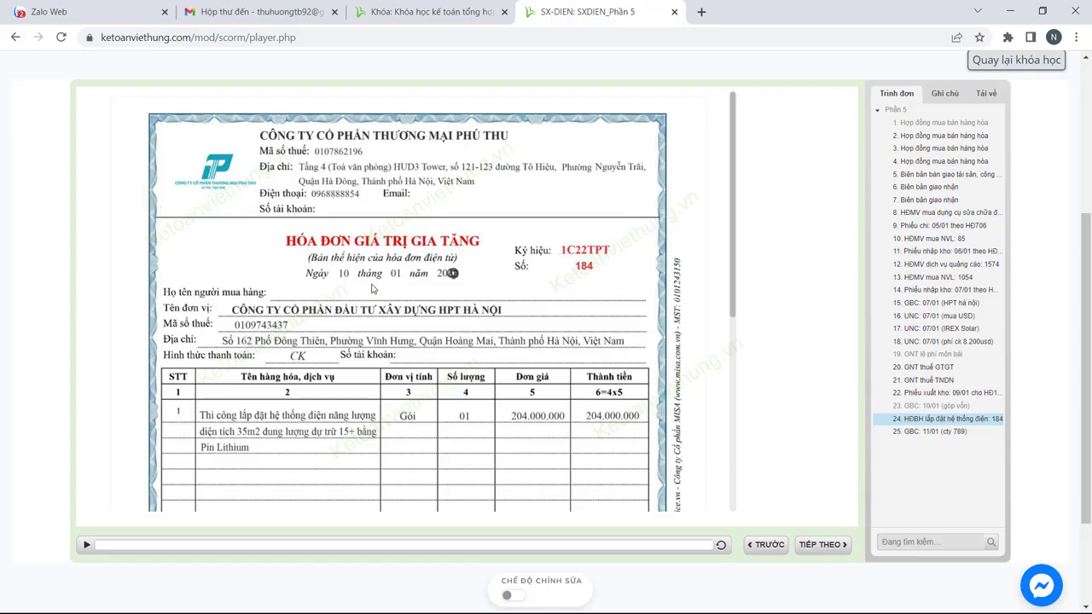
pyautogui.hotkey('alt', 'Tab')
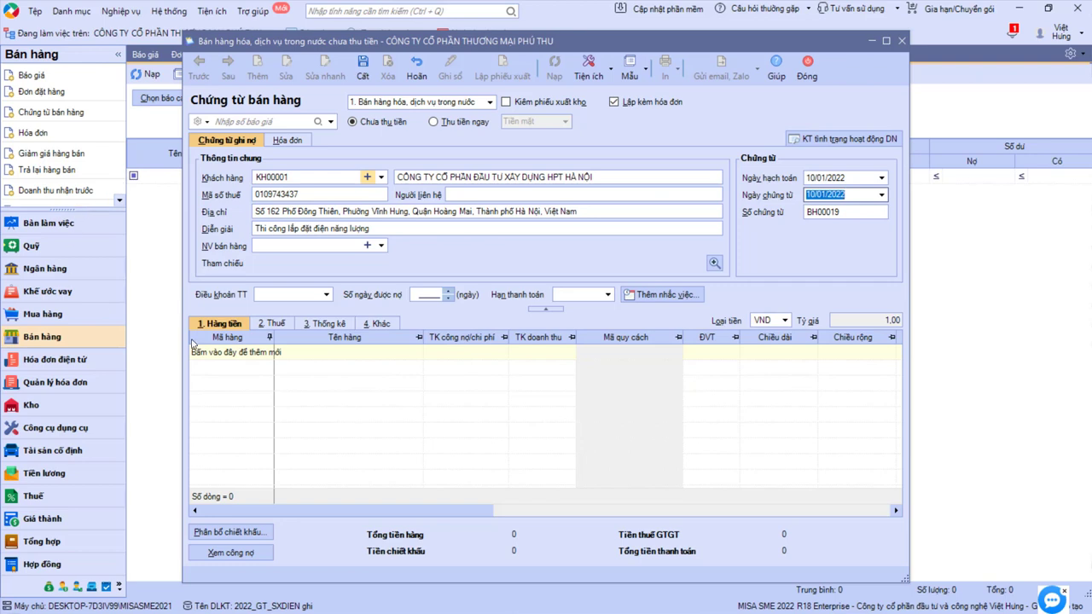
# Add the service item DVTCLA (Dịch vụ thi công lắp đặt) as the first goods line and open its item code list.
pyautogui.click(238, 356)
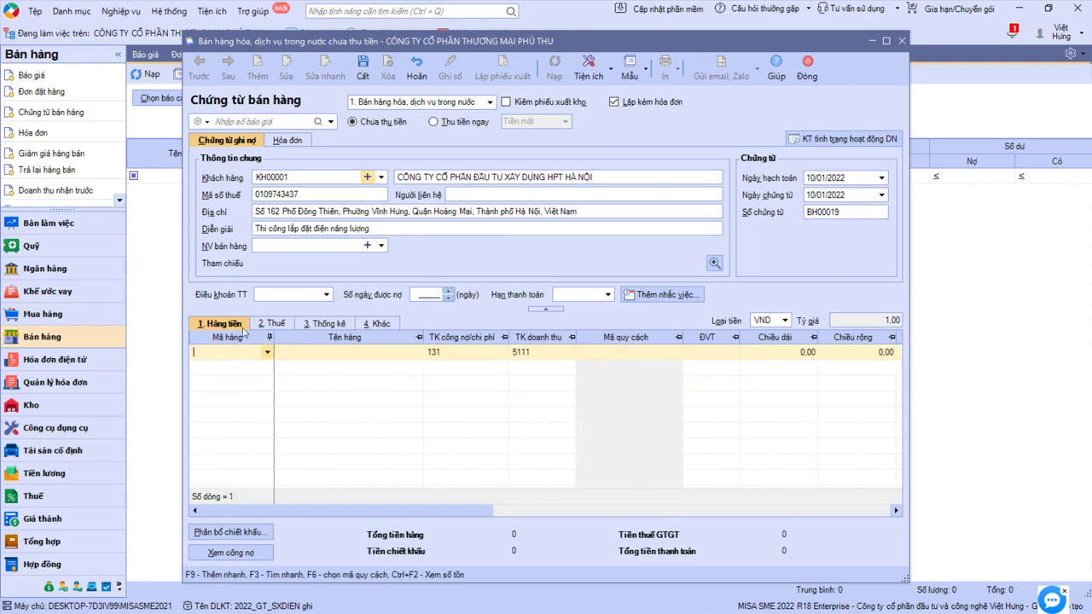
pyautogui.write('dich')
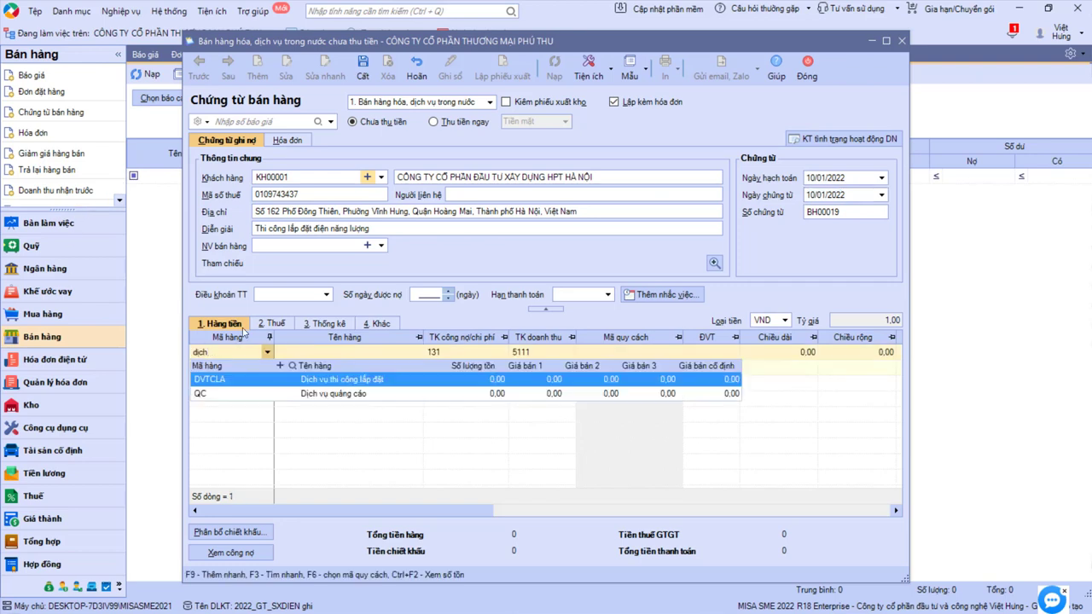
pyautogui.press('Return')
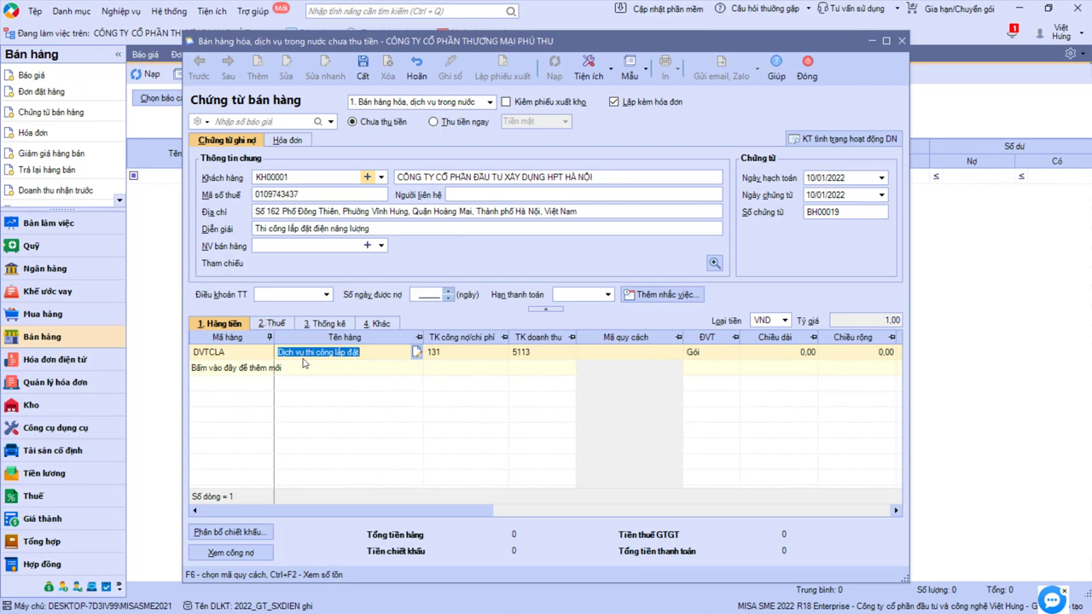
pyautogui.click(267, 353)
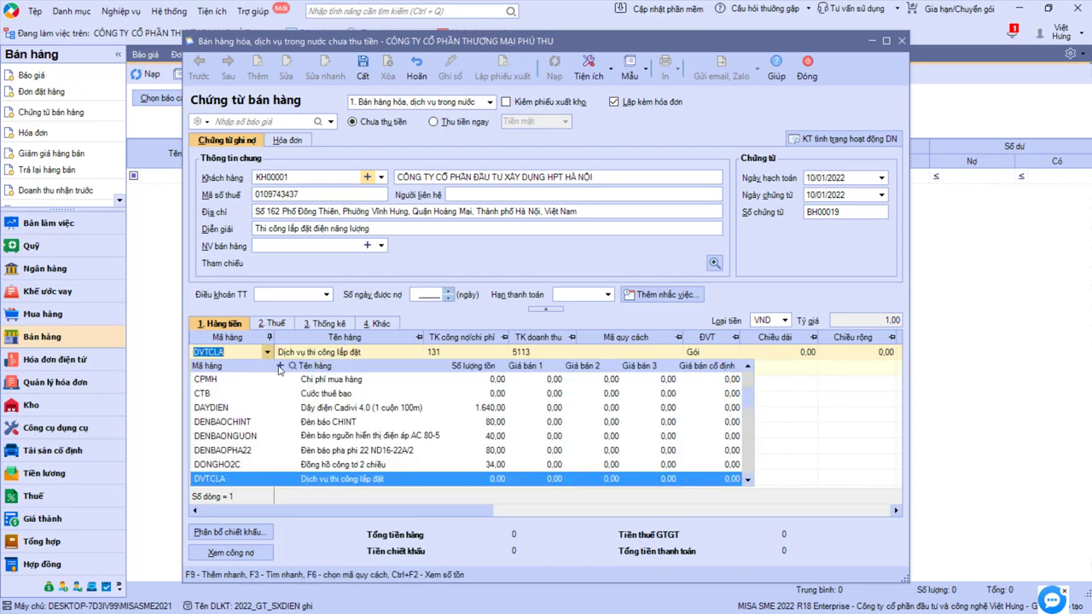
# Start a new goods/service item with code DVTCLA, name "Dịch vụ thi công lắp đặt" and nature Dịch vụ.
pyautogui.click(278, 368)
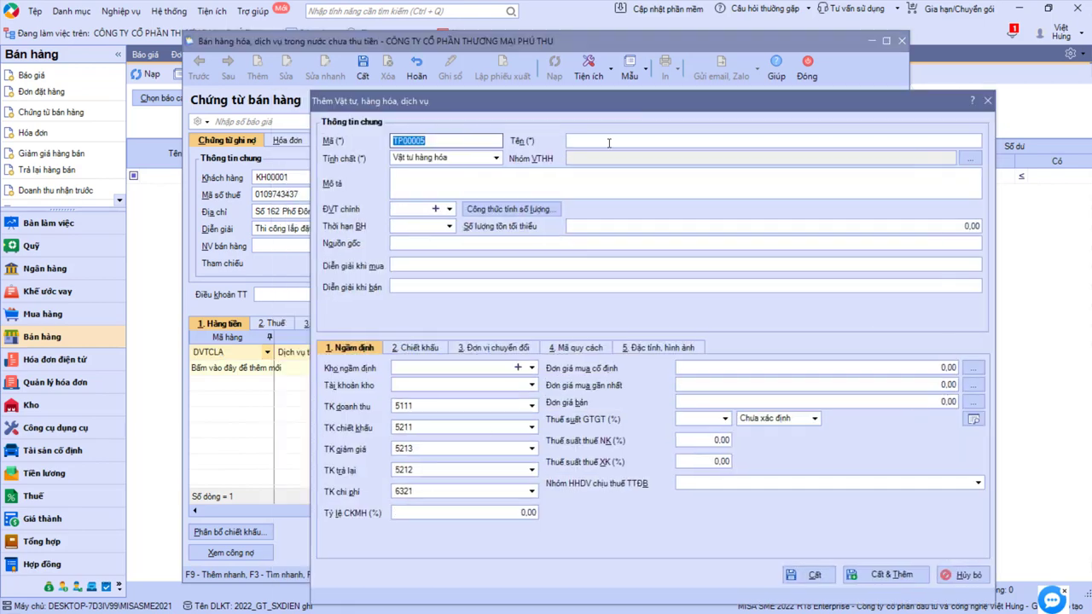
pyautogui.click(437, 141)
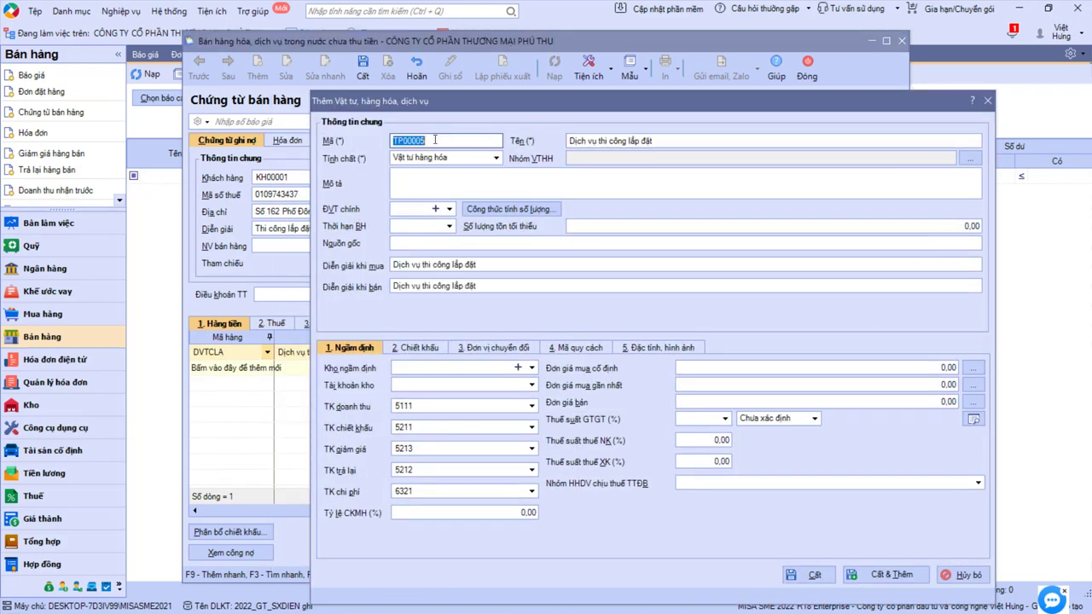
pyautogui.write('DVTCLA')
pyautogui.press('Tab')
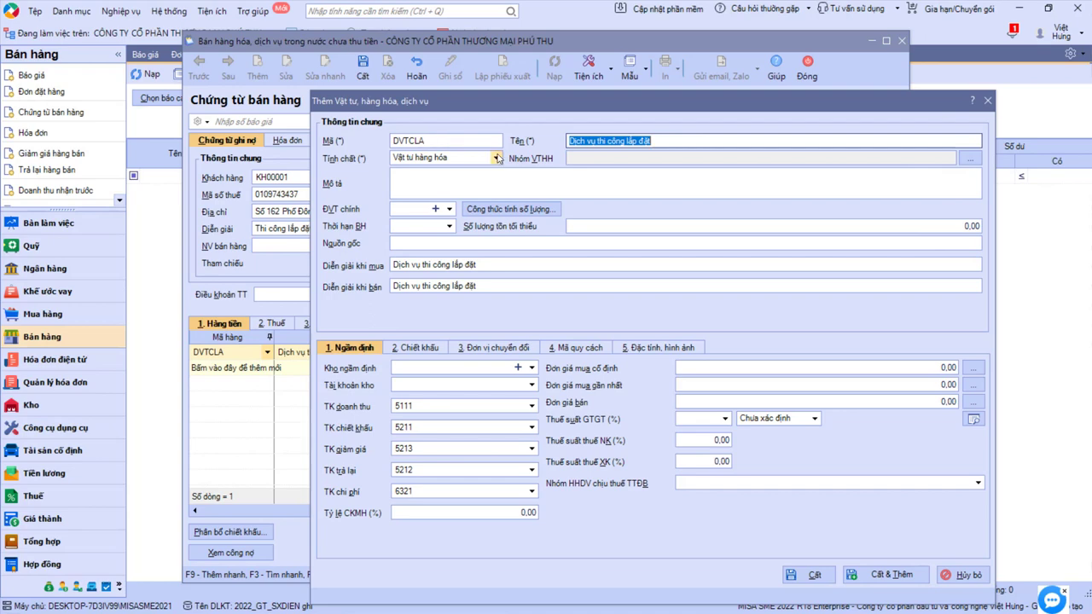
pyautogui.click(457, 158)
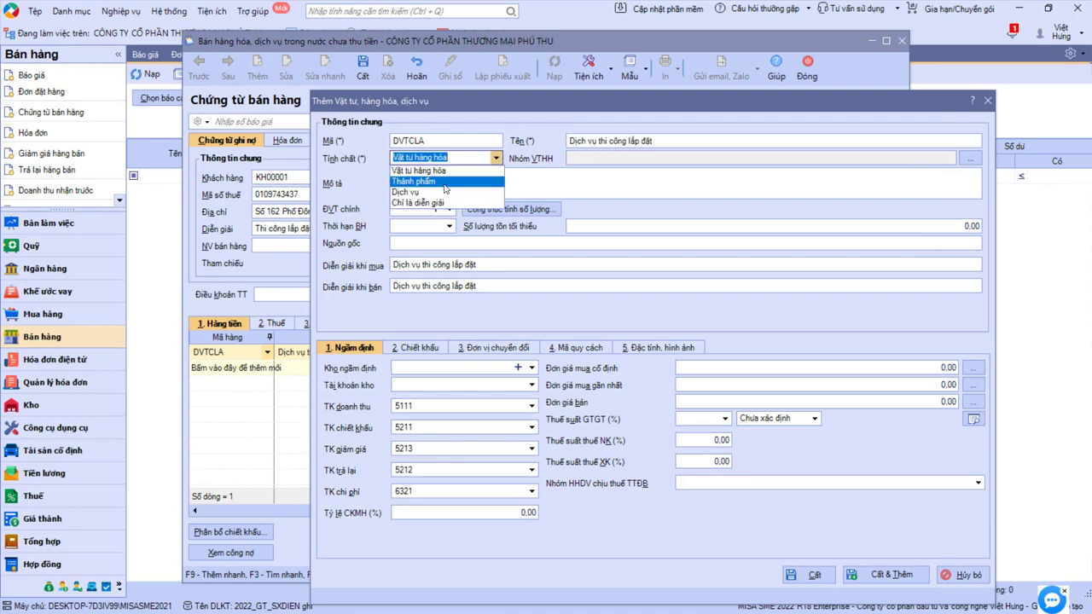
pyautogui.click(426, 192)
# Set the new service item's revenue account to 5113, choose its expense account and finish the item form.
pyautogui.click(513, 328)
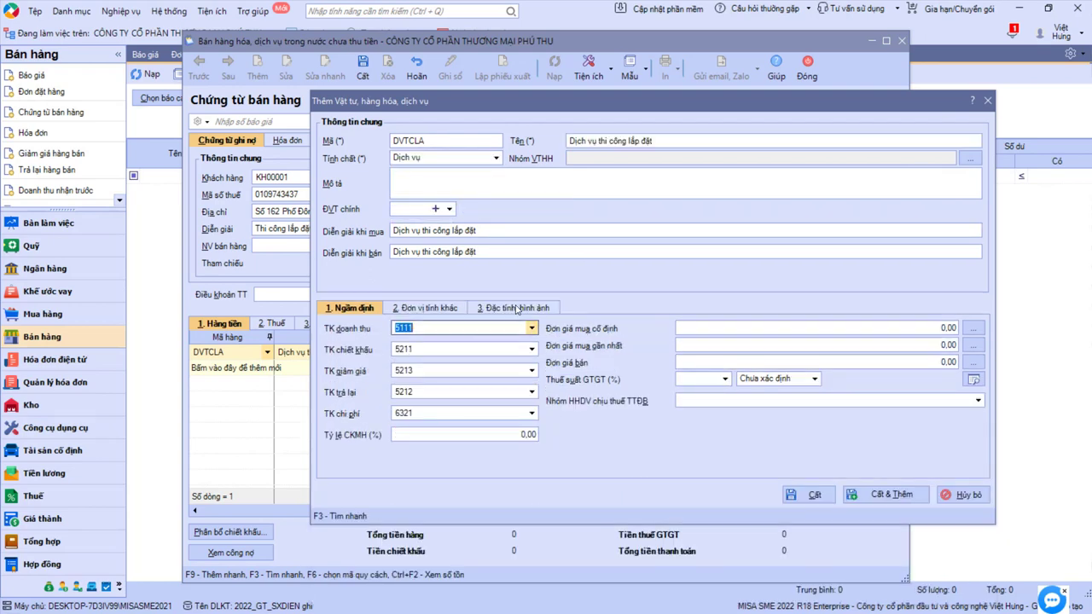
pyautogui.write('5113')
pyautogui.press('Tab')
pyautogui.press('Tab')
pyautogui.press('Tab')
pyautogui.press('Tab')
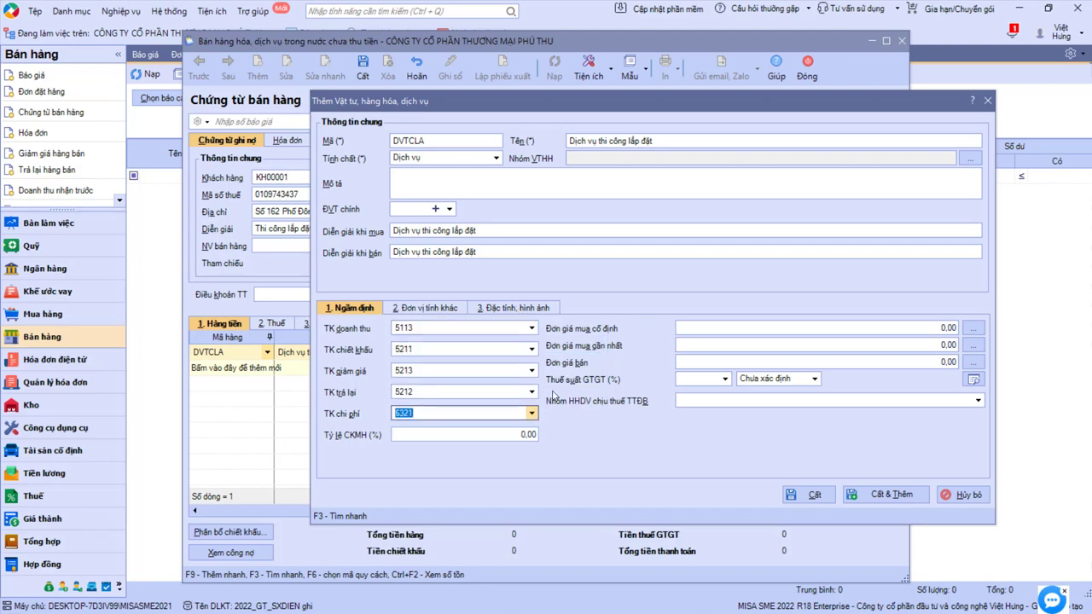
pyautogui.click(531, 412)
pyautogui.click(488, 483)
pyautogui.click(789, 497)
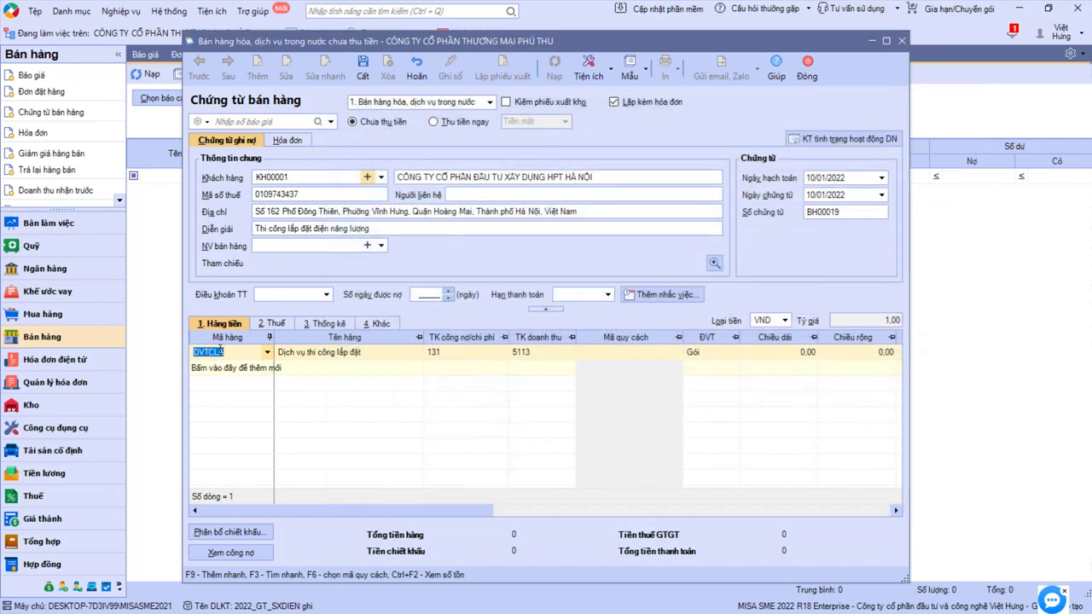
# Set the DVTCLA line's quantity to 1 and, per the VAT invoice, its unit price to 204.000.000.
pyautogui.click(461, 352)
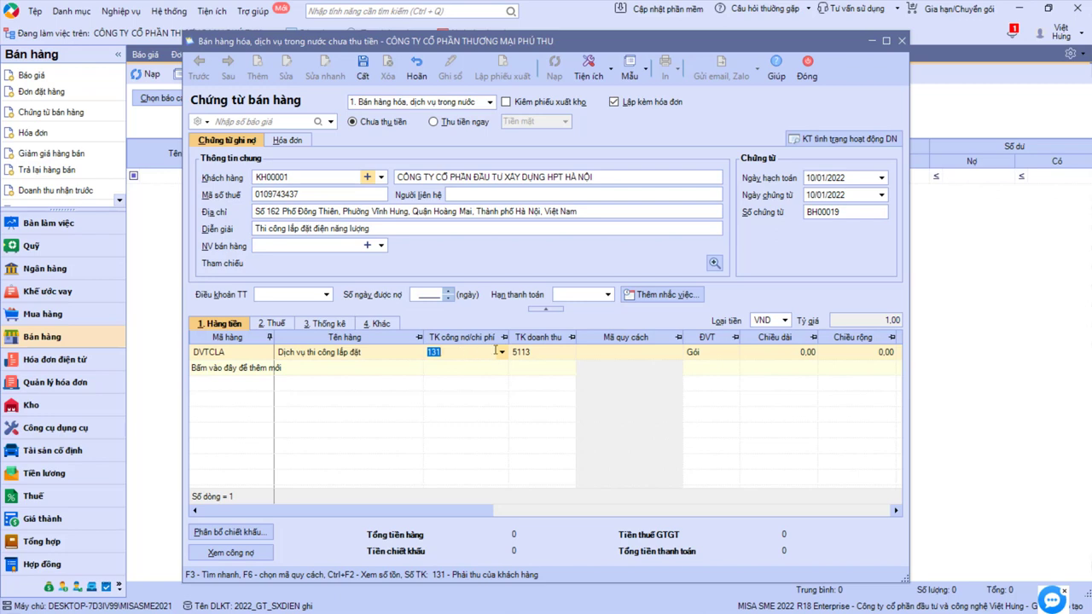
pyautogui.click(523, 352)
pyautogui.click(276, 328)
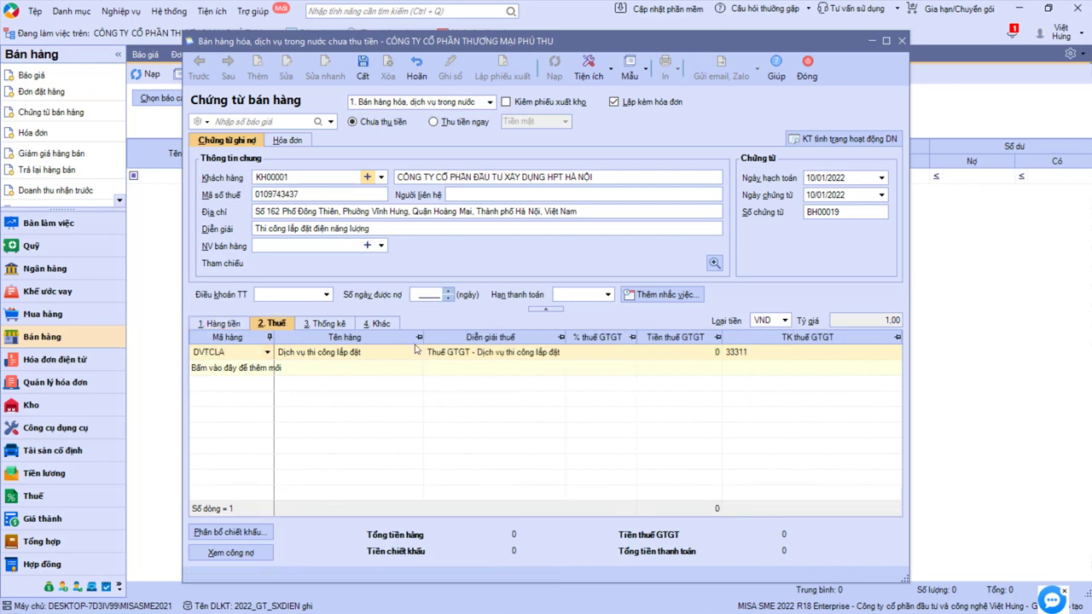
pyautogui.click(235, 325)
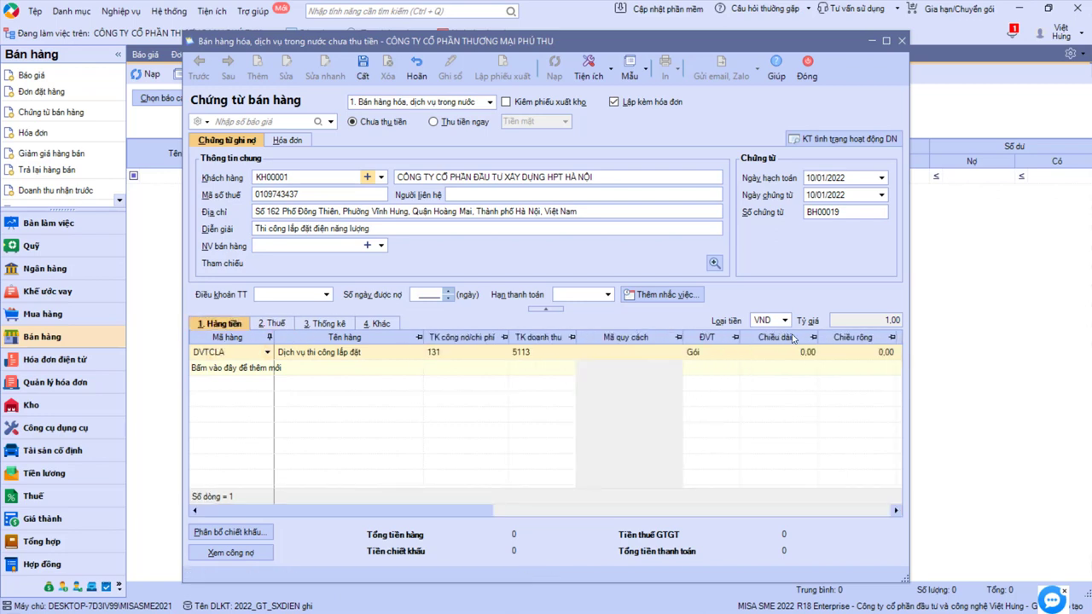
pyautogui.click(790, 356)
pyautogui.press('Tab')
pyautogui.press('Tab')
pyautogui.press('Tab')
pyautogui.press('Tab')
pyautogui.press('Tab')
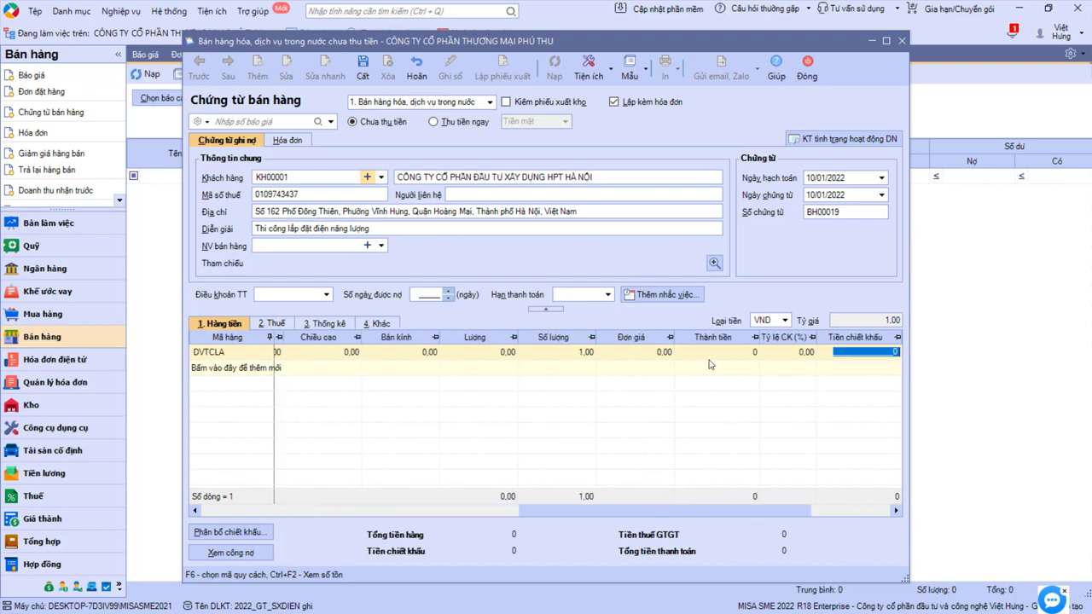
pyautogui.click(542, 351)
pyautogui.write('1')
pyautogui.hotkey('alt', 'Tab')
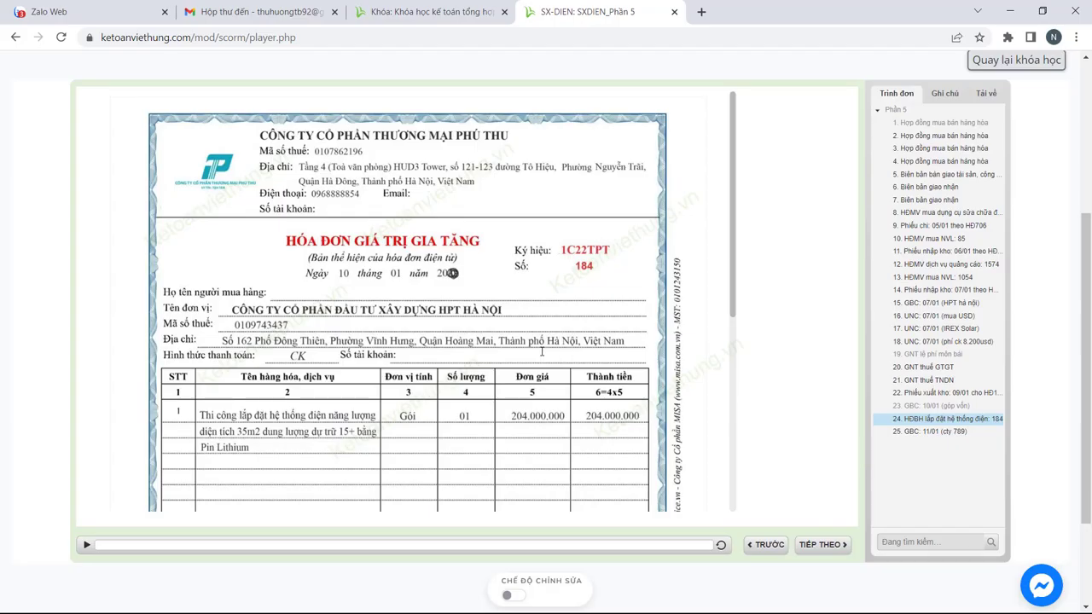
pyautogui.hotkey('alt', 'Tab')
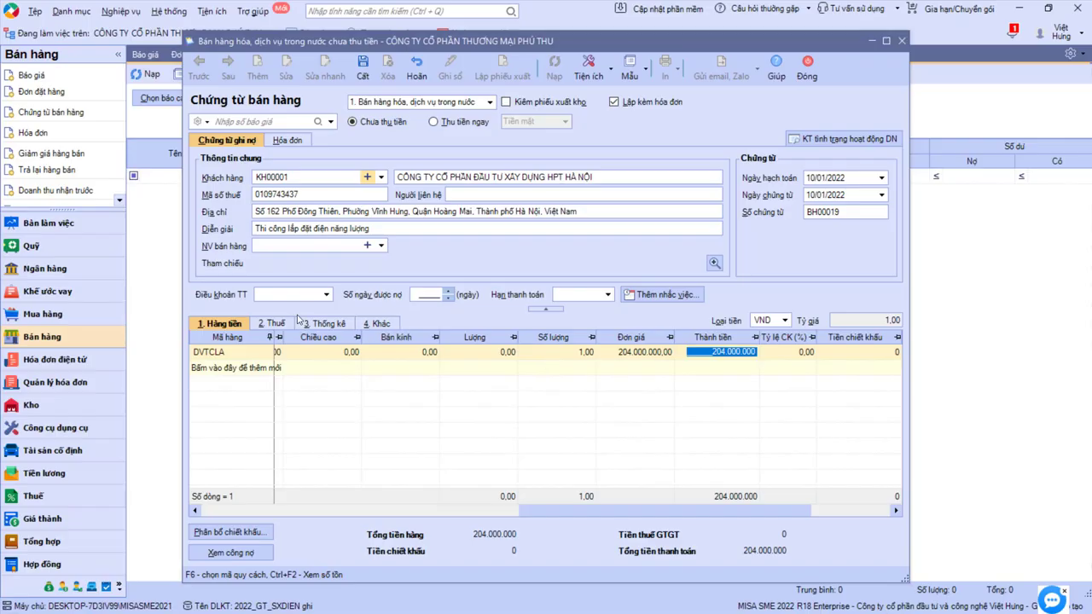
# Set the VAT rate of the installation service line to 10%.
pyautogui.click(270, 323)
pyautogui.click(630, 352)
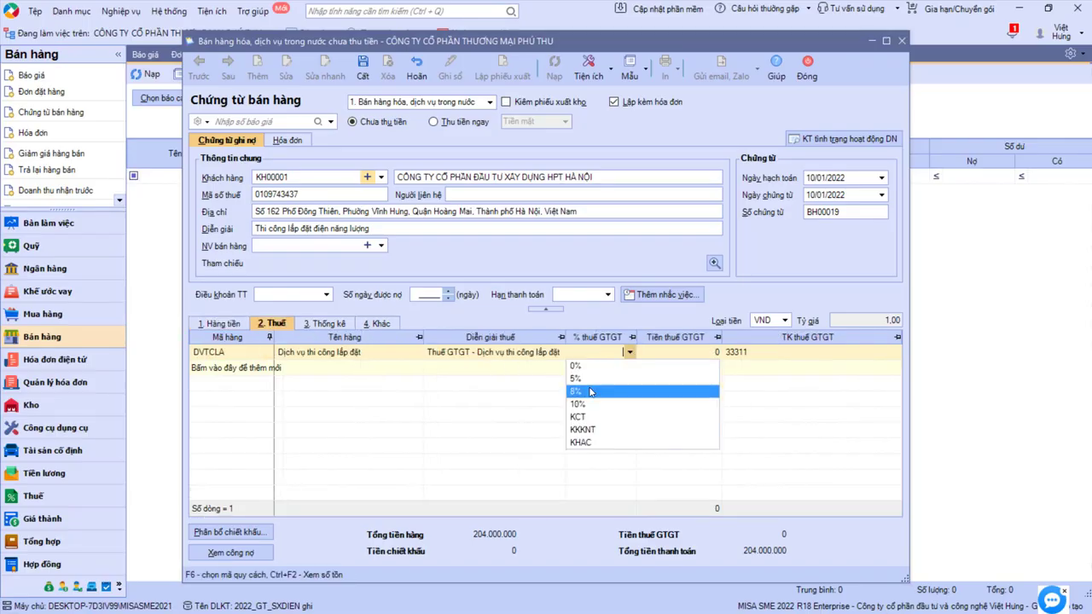
pyautogui.click(614, 397)
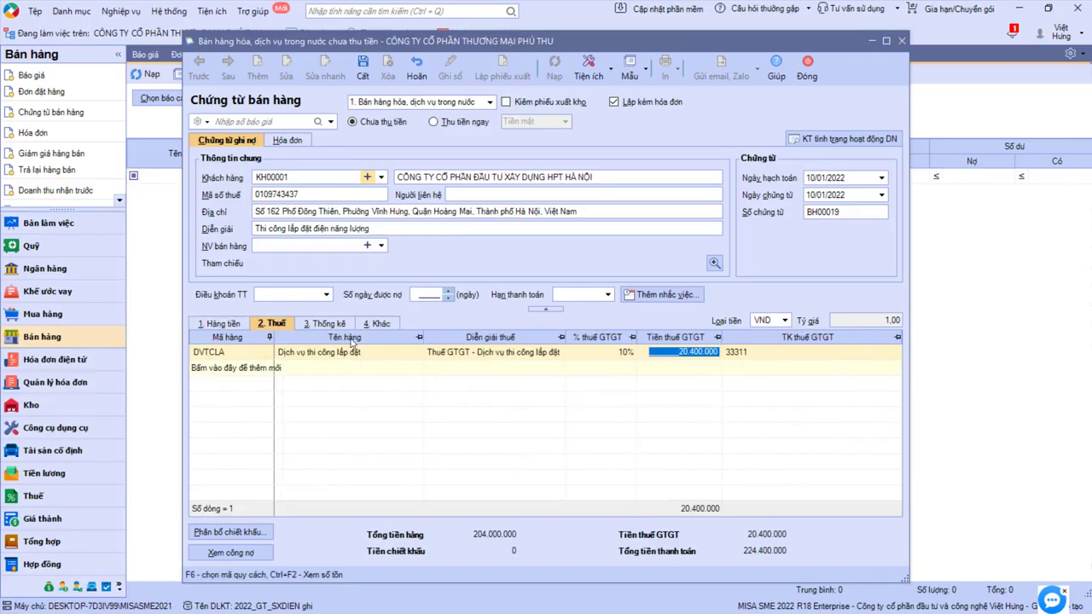
# Assign the installation service line to the project (Công trình) 35DL15PINLITHIUM in its statistics details.
pyautogui.click(321, 324)
pyautogui.click(574, 352)
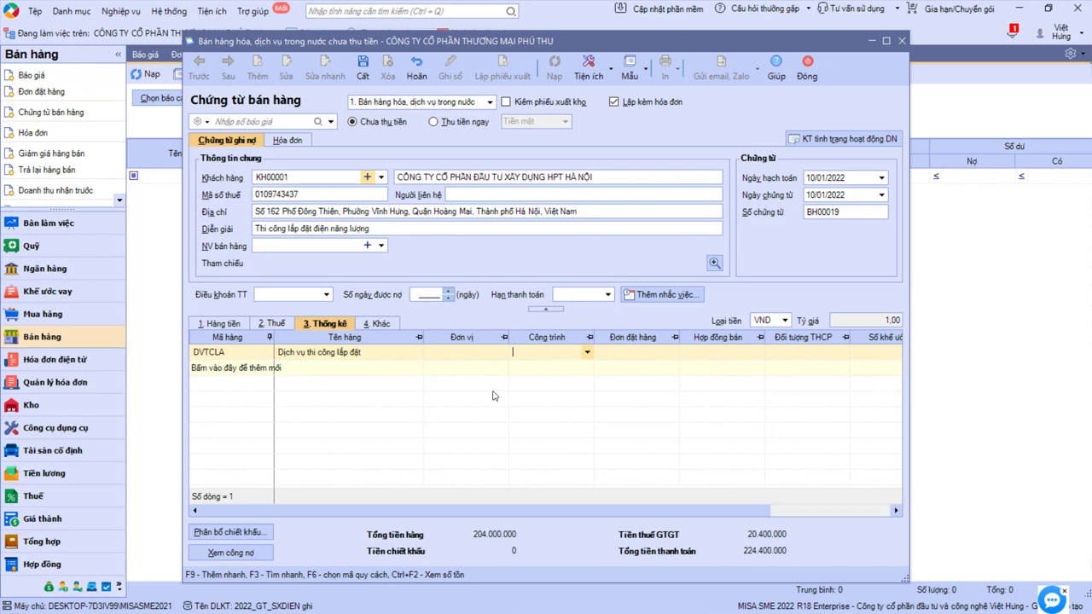
pyautogui.click(311, 353)
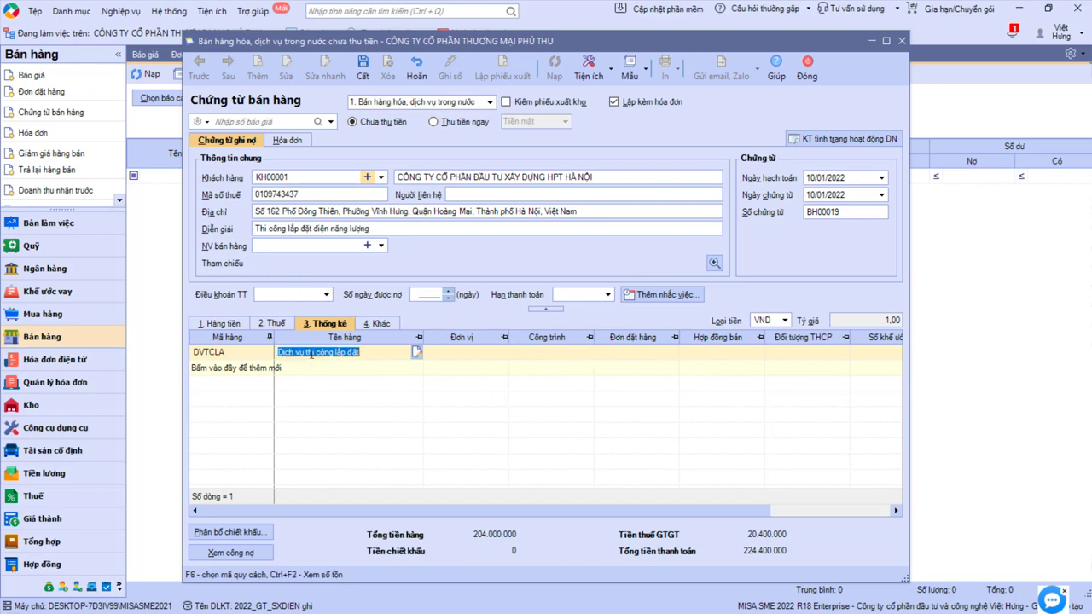
pyautogui.click(588, 357)
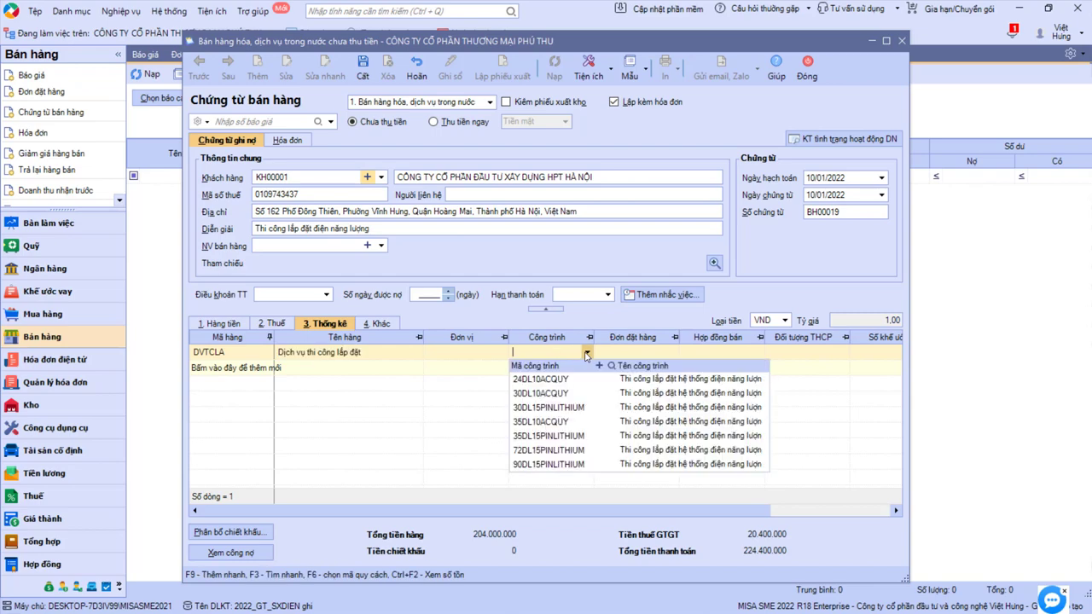
pyautogui.click(577, 435)
pyautogui.hotkey('alt', 'Tab')
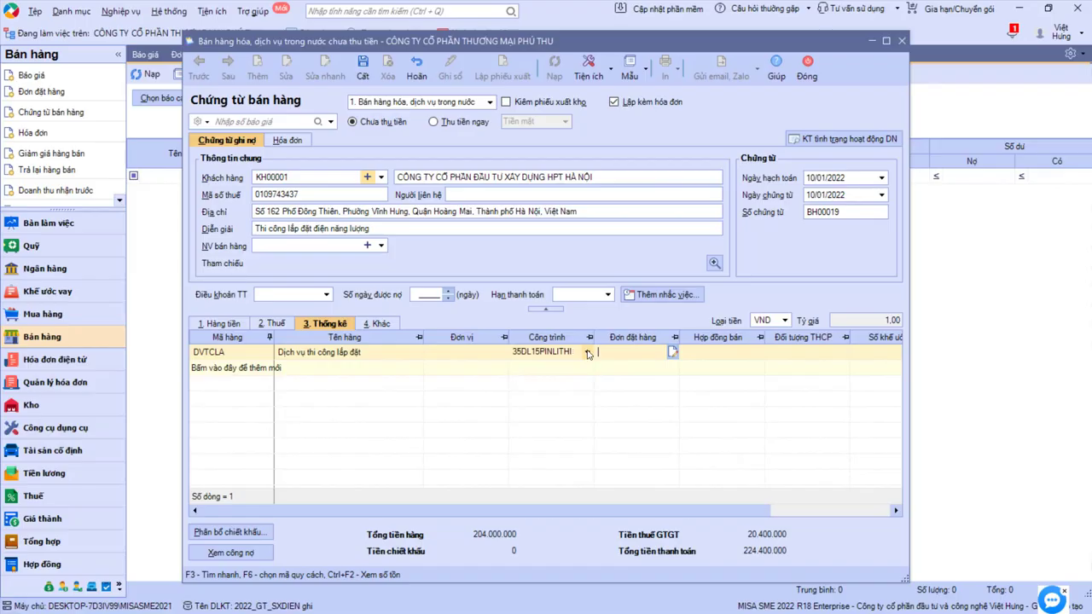
pyautogui.click(587, 351)
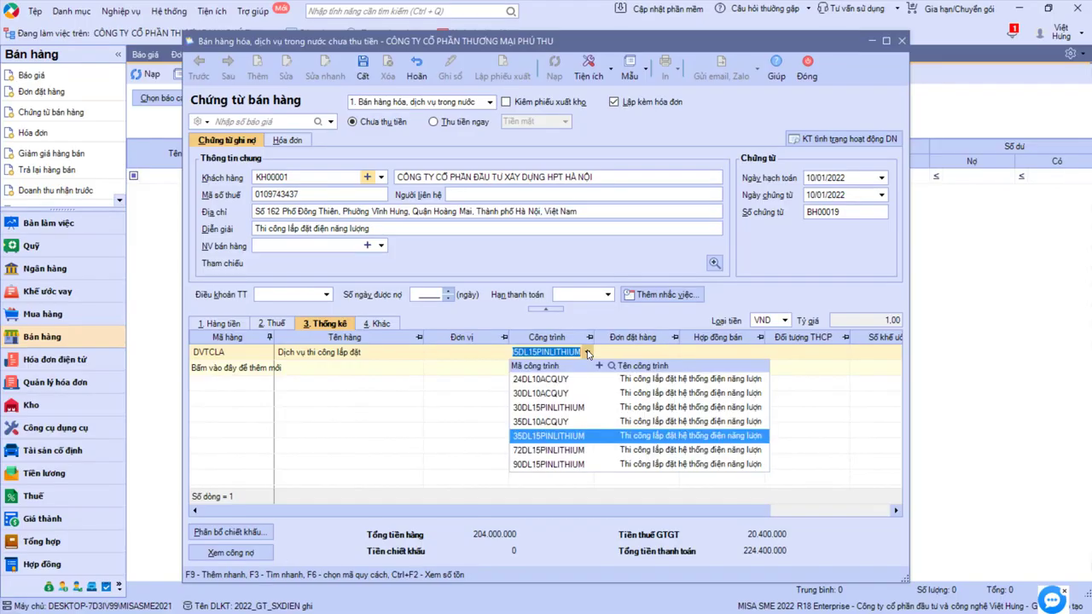
pyautogui.click(598, 367)
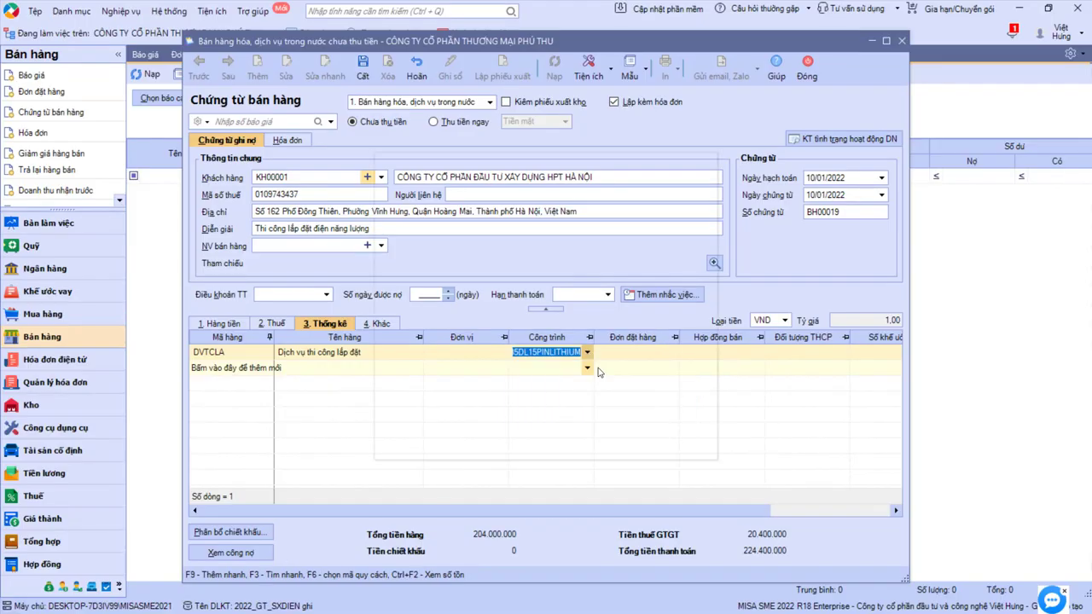
pyautogui.click(460, 235)
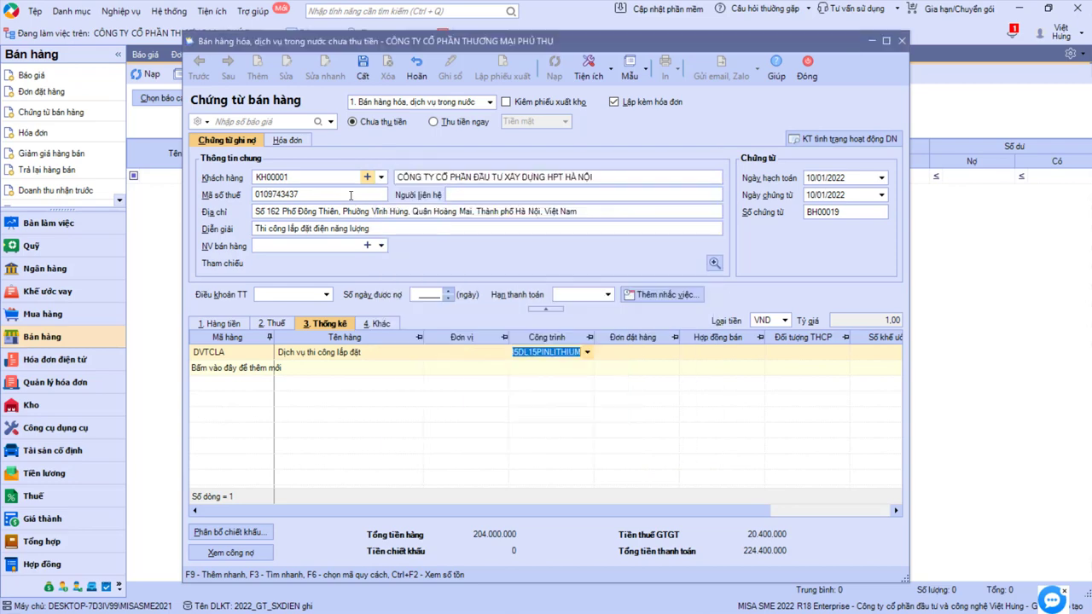
pyautogui.click(682, 430)
# Set the voucher's invoice number to 0184 per the VAT invoice, then save and close the voucher.
pyautogui.click(288, 140)
pyautogui.click(834, 212)
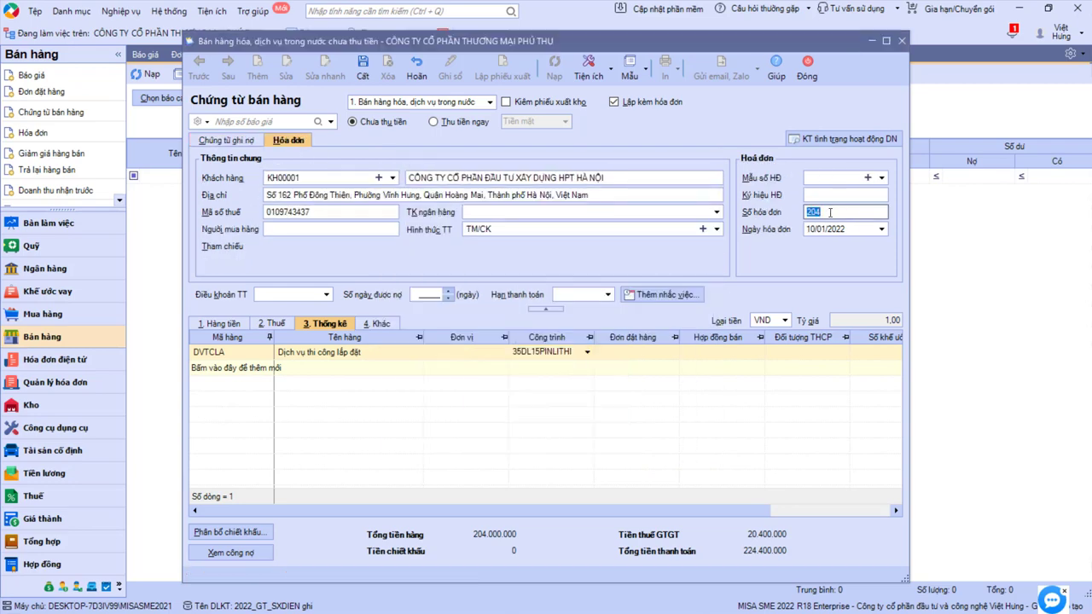
pyautogui.hotkey('alt', 'Tab')
pyautogui.hotkey('alt', 'Tab')
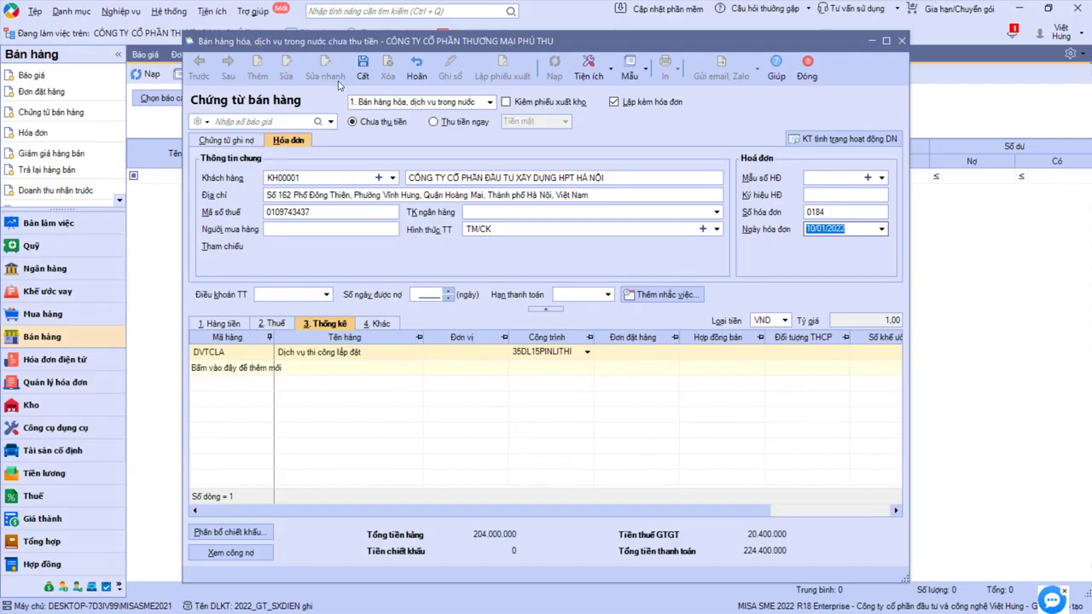
pyautogui.click(363, 72)
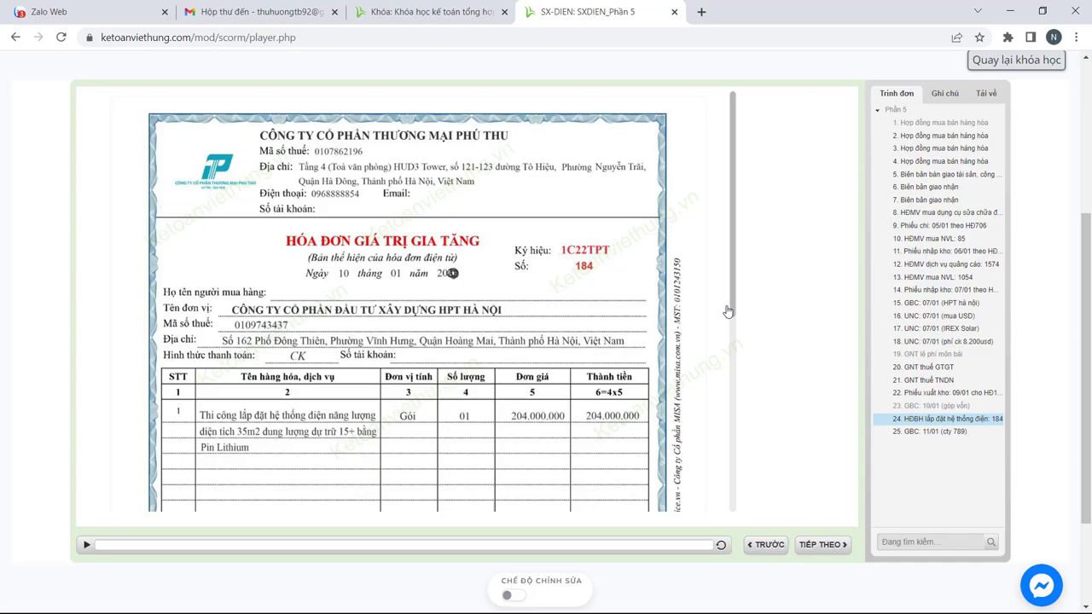
pyautogui.scroll(-5, 739, 397)
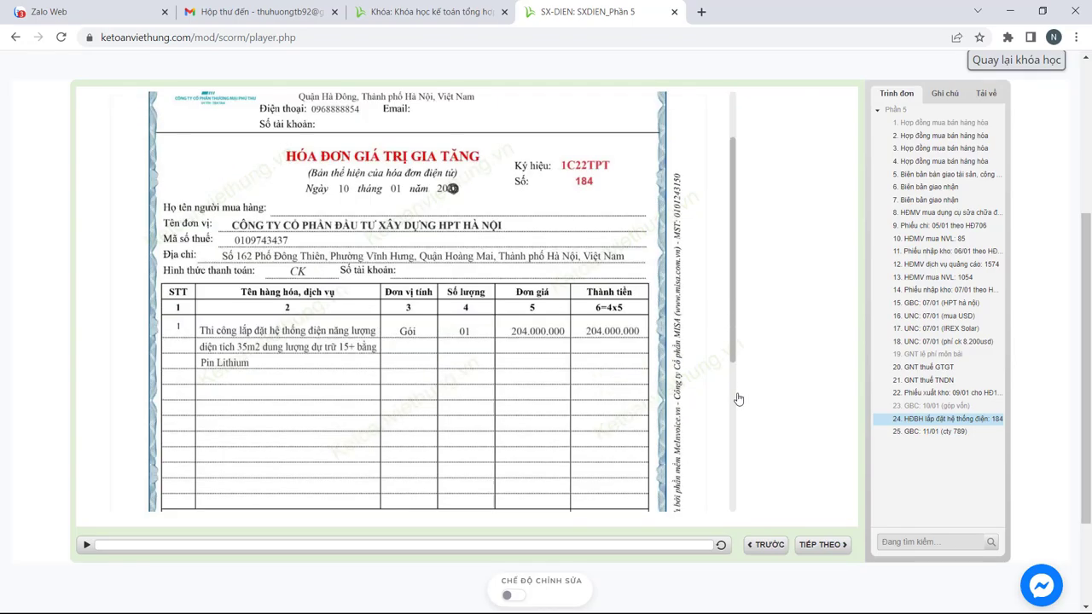
pyautogui.scroll(5, 736, 441)
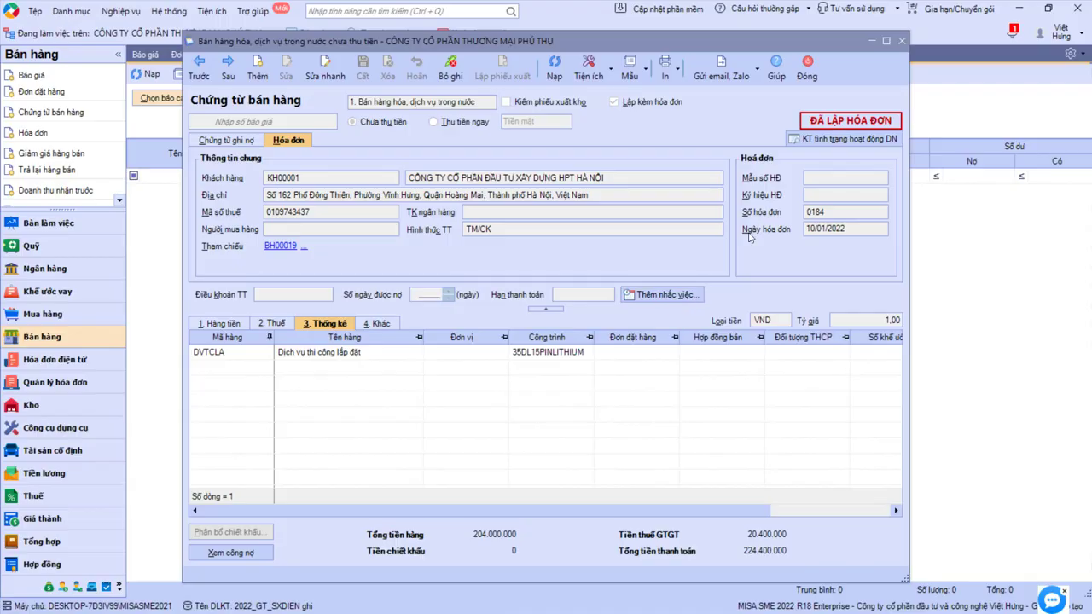
pyautogui.click(806, 68)
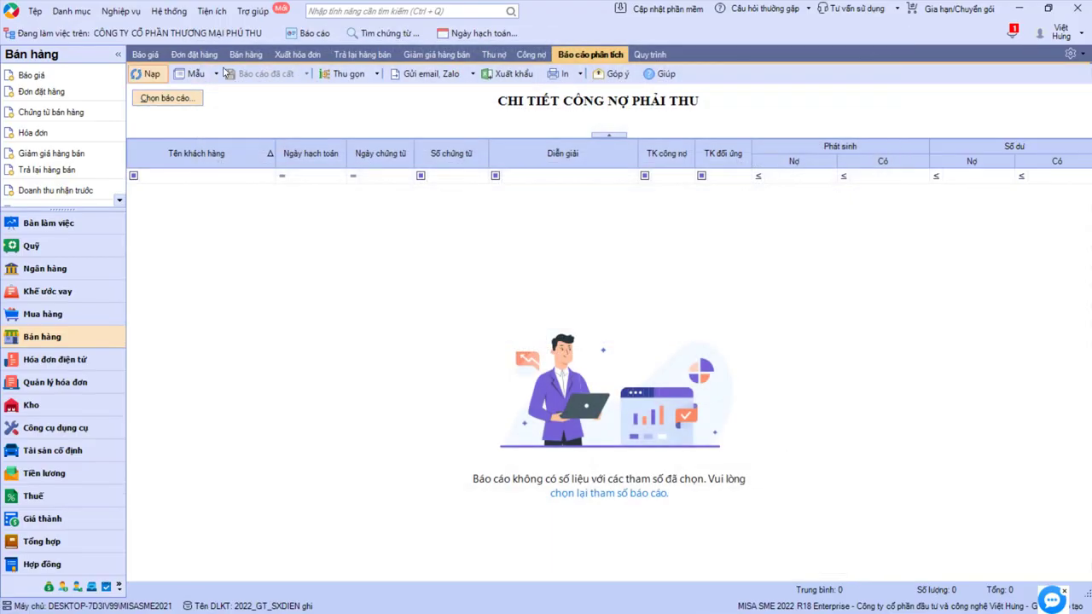
# Reopen the saved voucher from the Bán hàng list and switch to the VAT invoice in the browser.
pyautogui.click(249, 55)
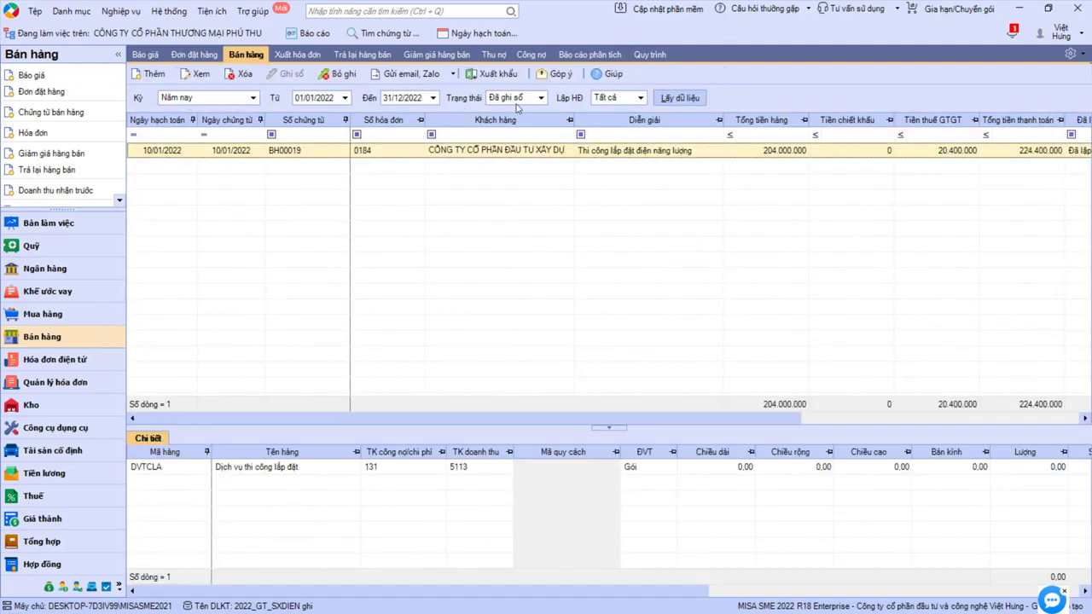
pyautogui.doubleClick(378, 160)
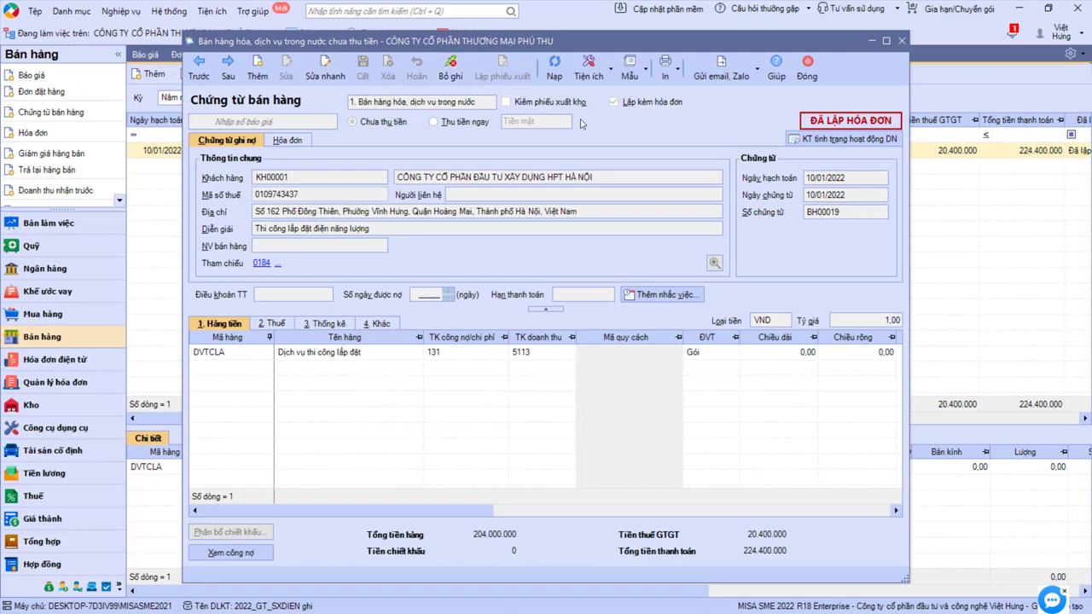
pyautogui.hotkey('alt', 'Tab')
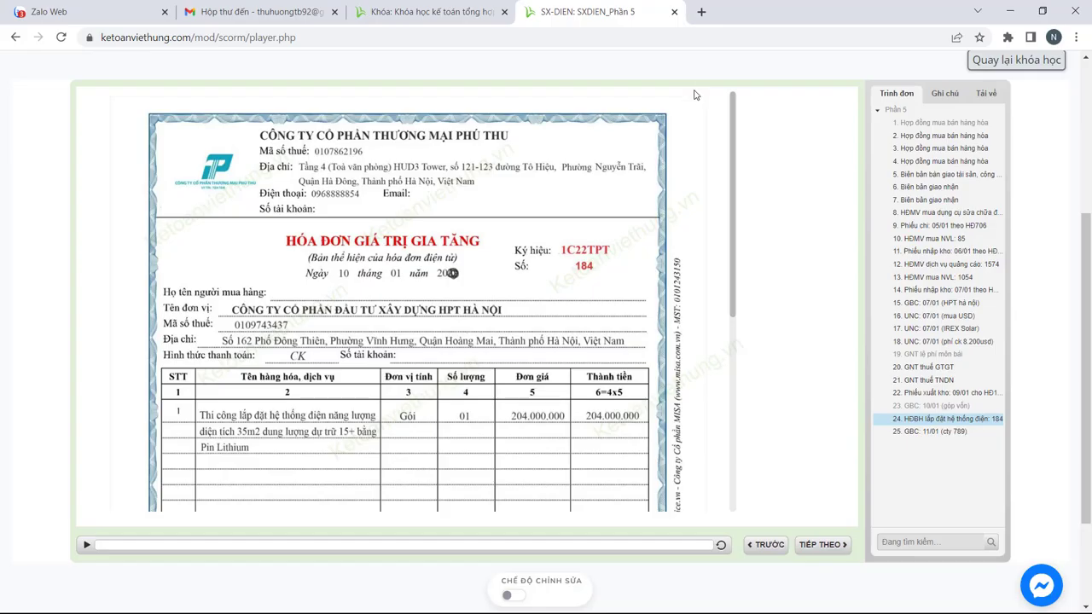